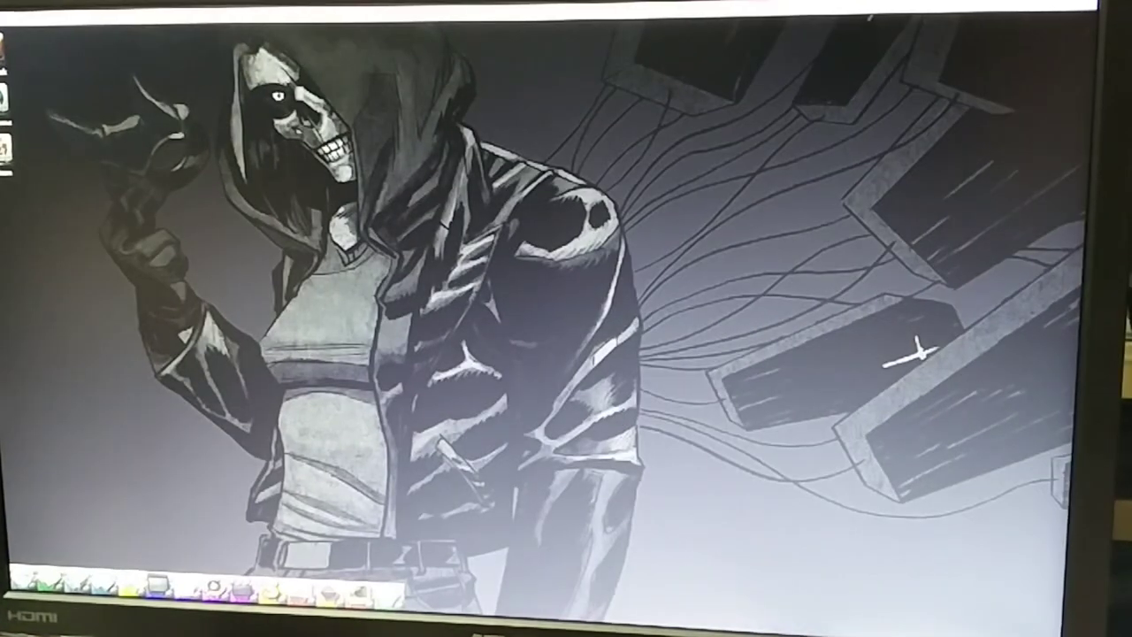
{"action": "left_click", "coordinate": [133, 16]}
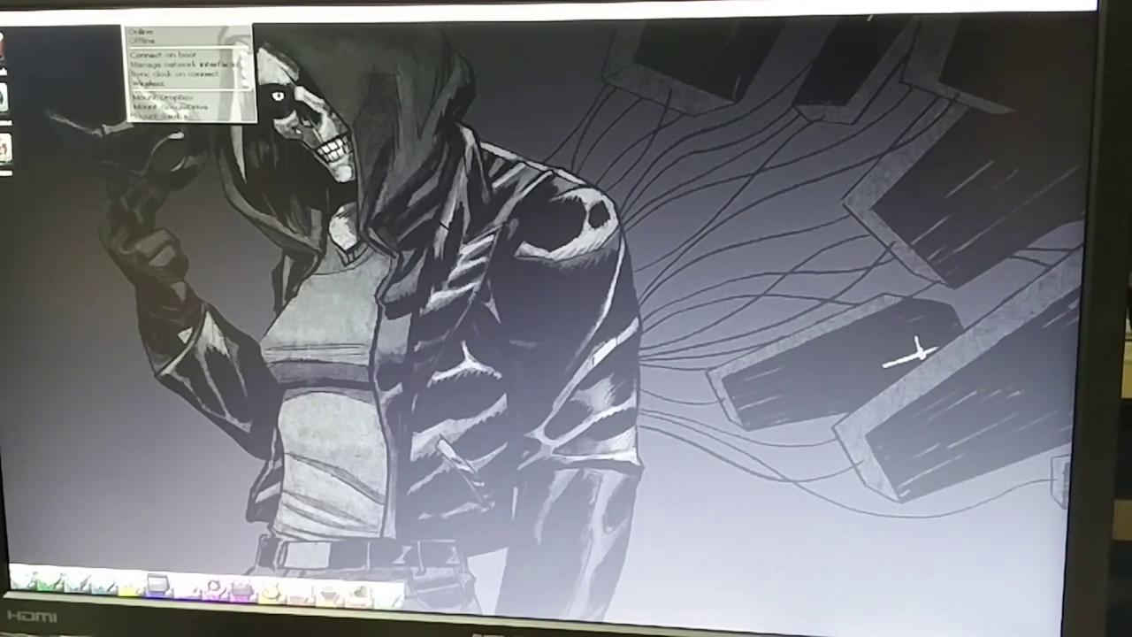
{"action": "left_click", "coordinate": [918, 352]}
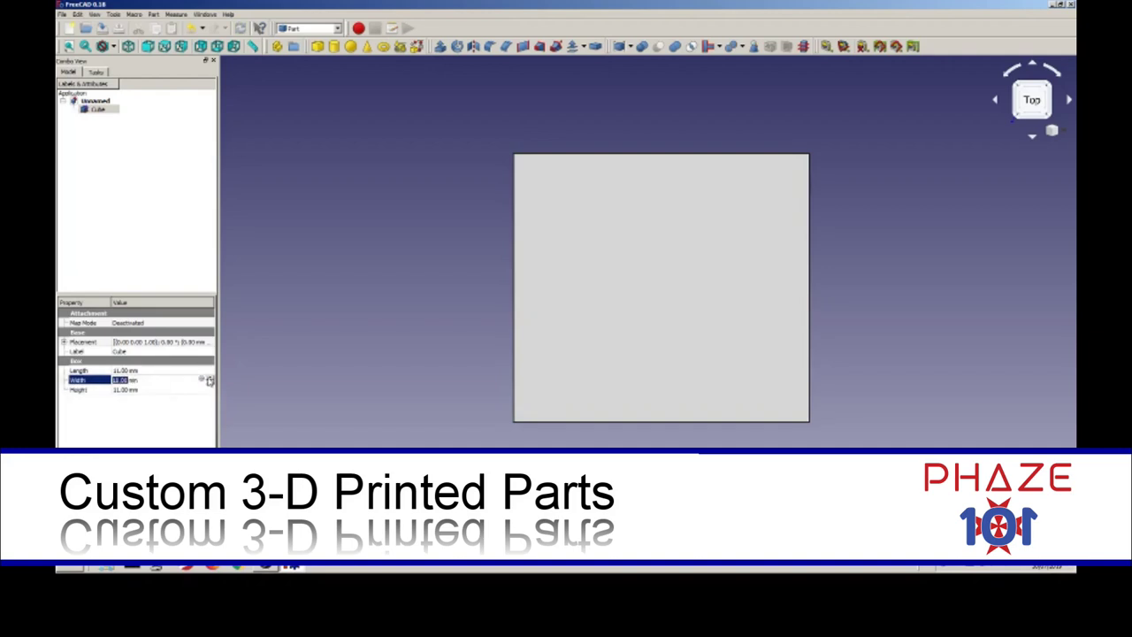
- Set the cube's height to 8 mm
{"action": "left_click", "coordinate": [632, 289]}
{"action": "left_click_drag", "start_coordinate": [632, 289], "coordinate": [619, 265]}
{"action": "left_click", "coordinate": [133, 389]}
{"action": "left_click", "coordinate": [211, 392]}
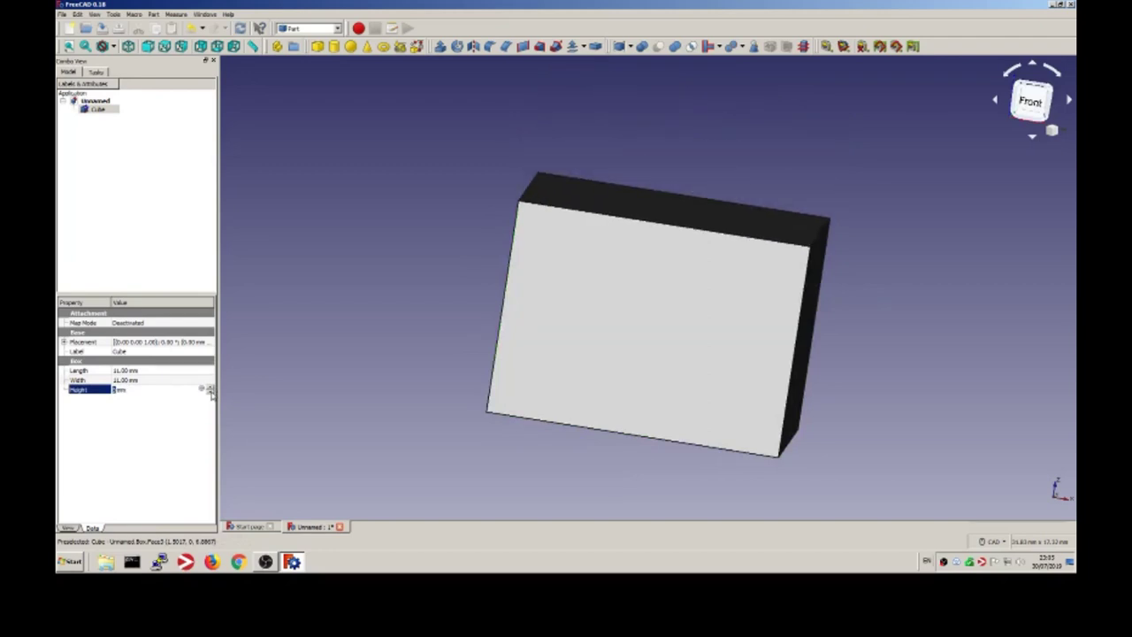
- In the Part Design workbench, sketch a closed triangle about 11.4 mm wide along the upper edge of the block's front face
{"action": "left_click_drag", "start_coordinate": [549, 336], "coordinate": [609, 331]}
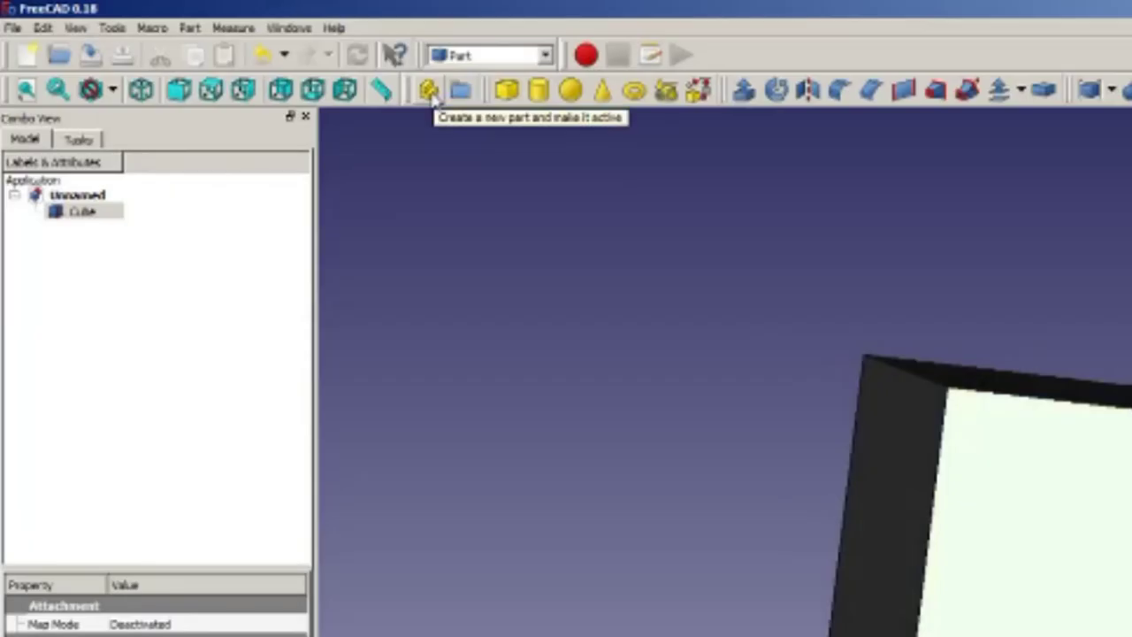
{"action": "left_click", "coordinate": [478, 62]}
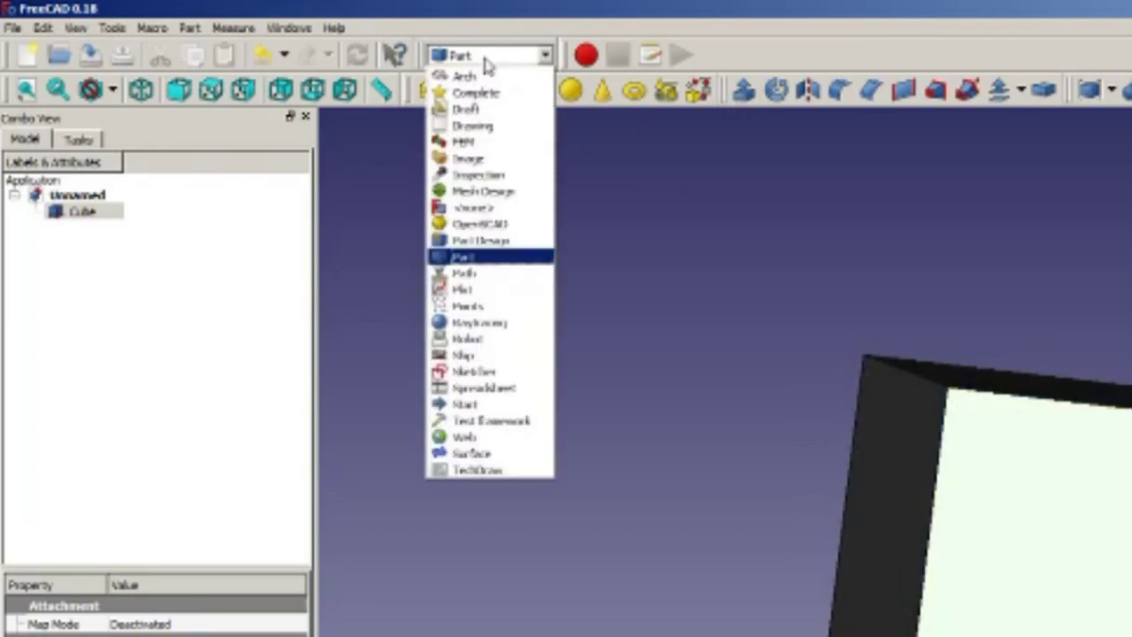
{"action": "left_click", "coordinate": [493, 243]}
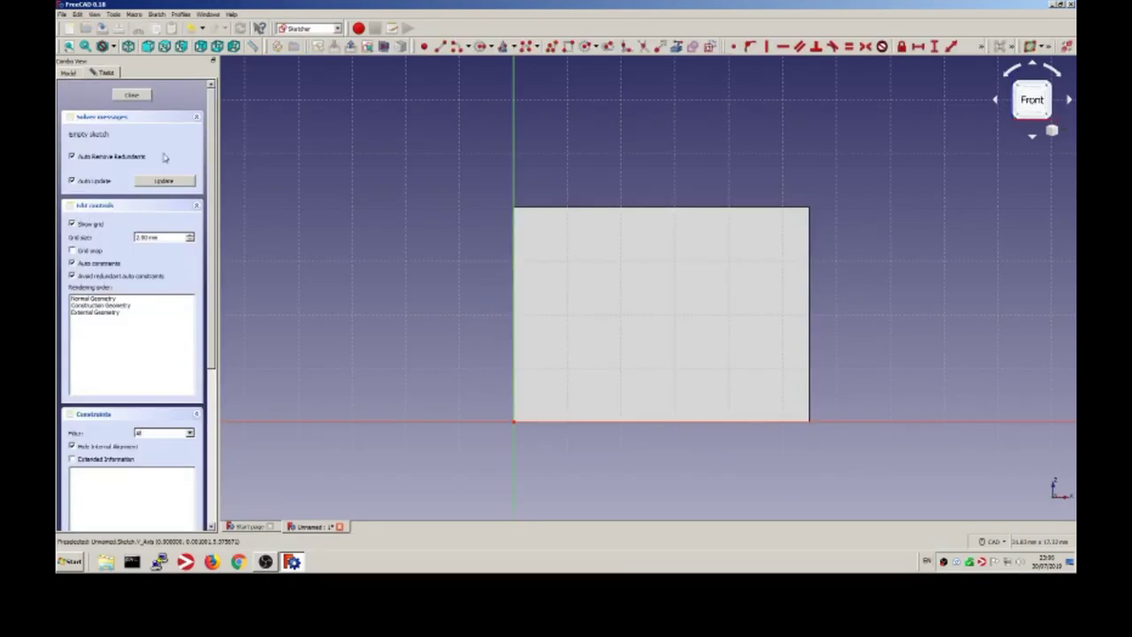
{"action": "left_click", "coordinate": [551, 46]}
{"action": "left_click", "coordinate": [506, 205]}
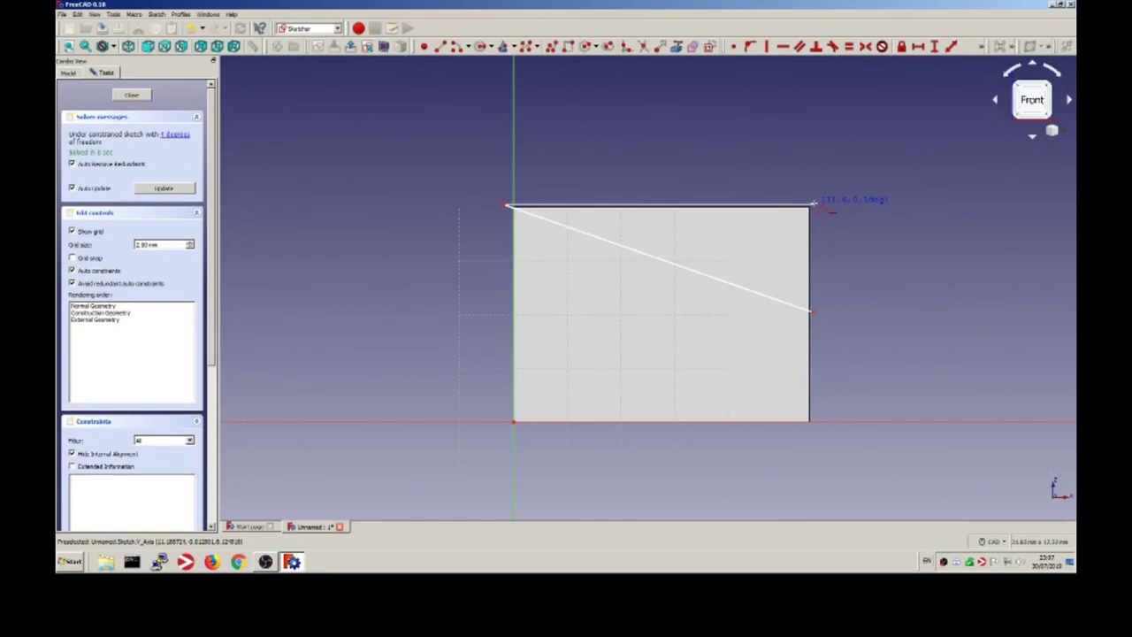
{"action": "left_click", "coordinate": [811, 205]}
{"action": "left_click", "coordinate": [813, 310]}
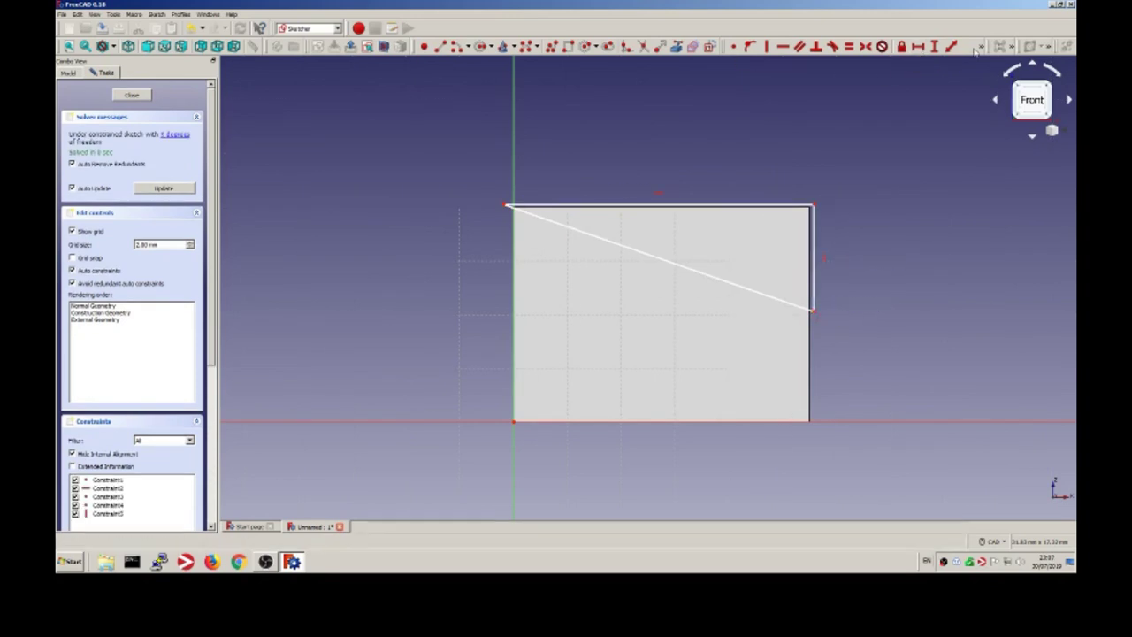
- Constrain the triangle's sharp angle to 11° and cut the sketch through the block as an 11 mm pocket
{"action": "left_click", "coordinate": [602, 237]}
{"action": "type", "text": "11"}
{"action": "key", "text": "Return"}
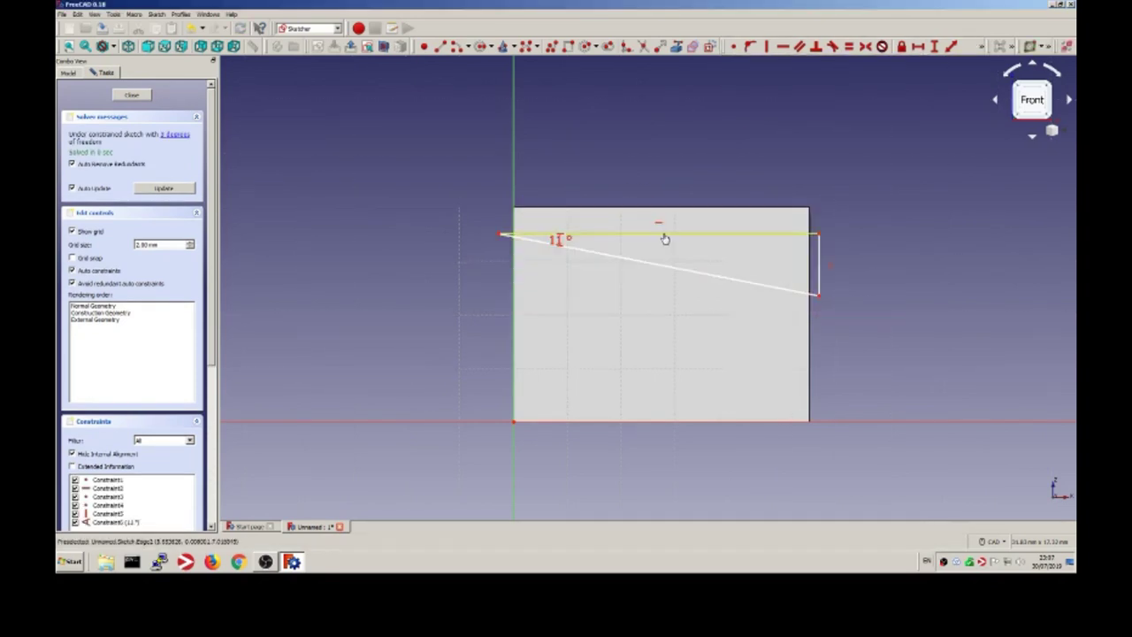
{"action": "left_click", "coordinate": [133, 96]}
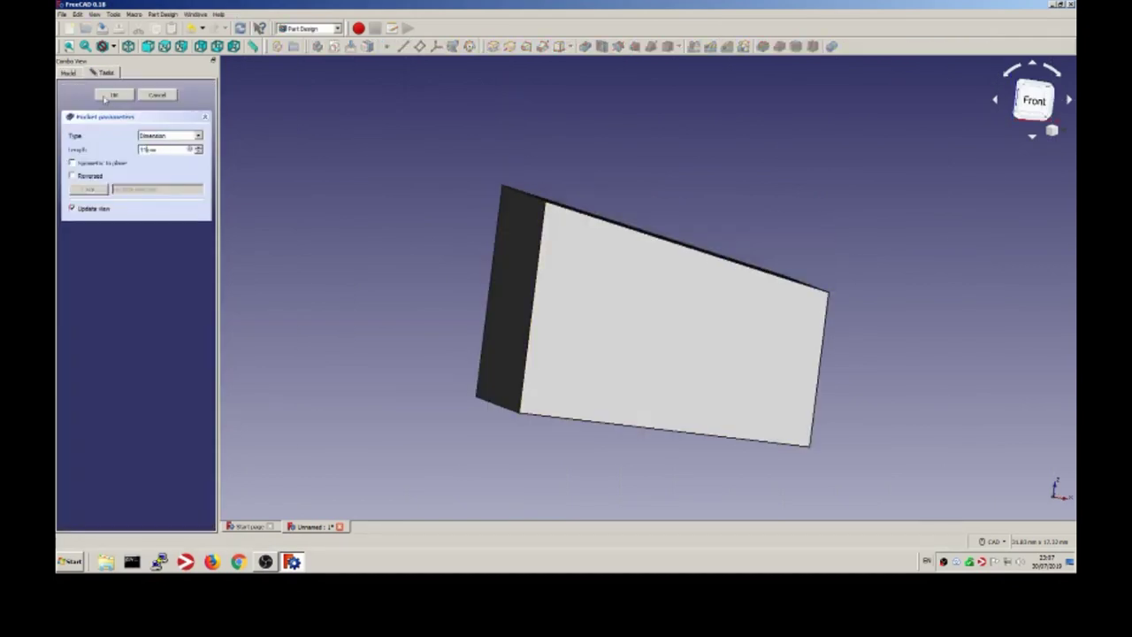
{"action": "left_click", "coordinate": [112, 95]}
- Return to the Part workbench and add a cylinder primitive to the model
{"action": "left_click_drag", "start_coordinate": [766, 392], "coordinate": [619, 365]}
{"action": "left_click", "coordinate": [617, 292]}
{"action": "left_click", "coordinate": [309, 28]}
{"action": "left_click", "coordinate": [305, 112]}
{"action": "left_click", "coordinate": [334, 46]}
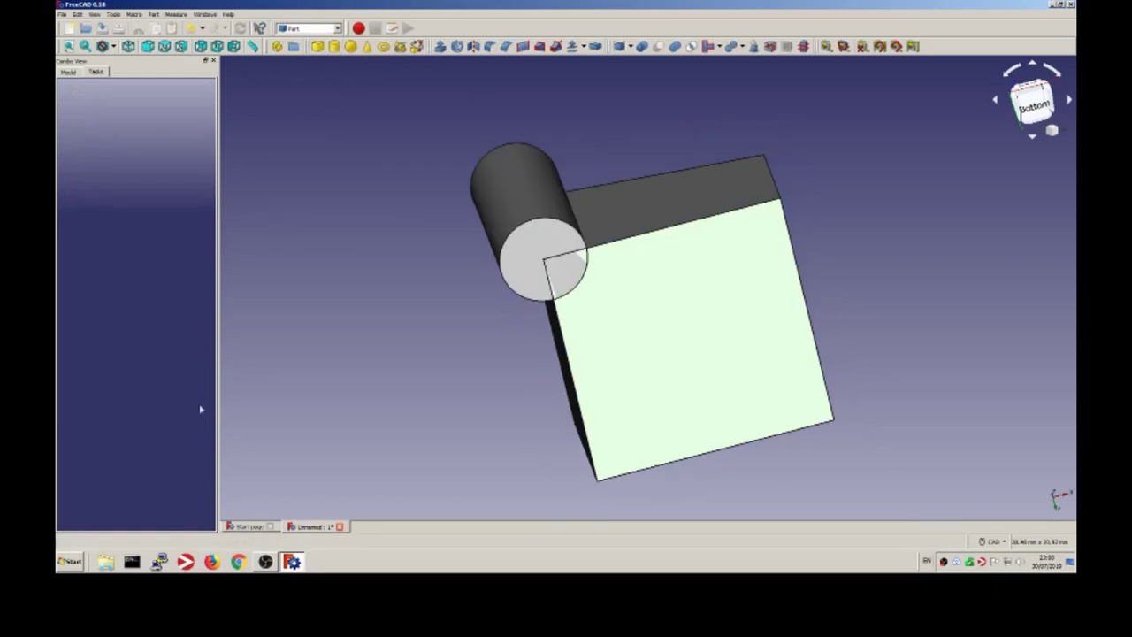
- Set the new cylinder's radius to 3 mm and its height to 5 mm
{"action": "left_click_drag", "start_coordinate": [761, 424], "coordinate": [792, 358]}
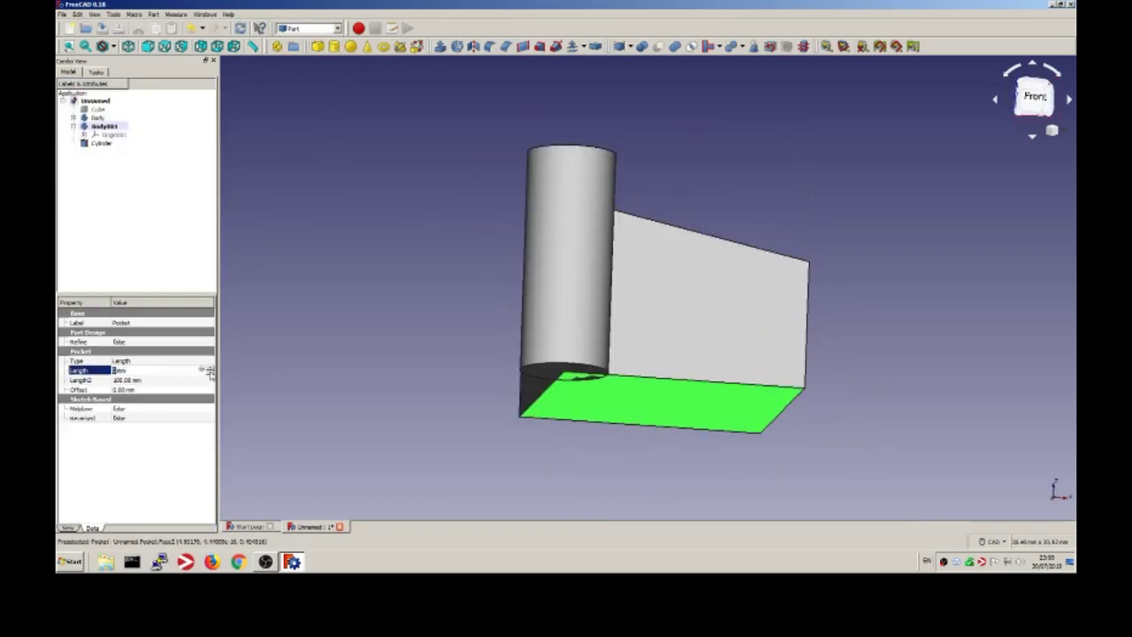
{"action": "left_click", "coordinate": [210, 379]}
{"action": "left_click", "coordinate": [101, 142]}
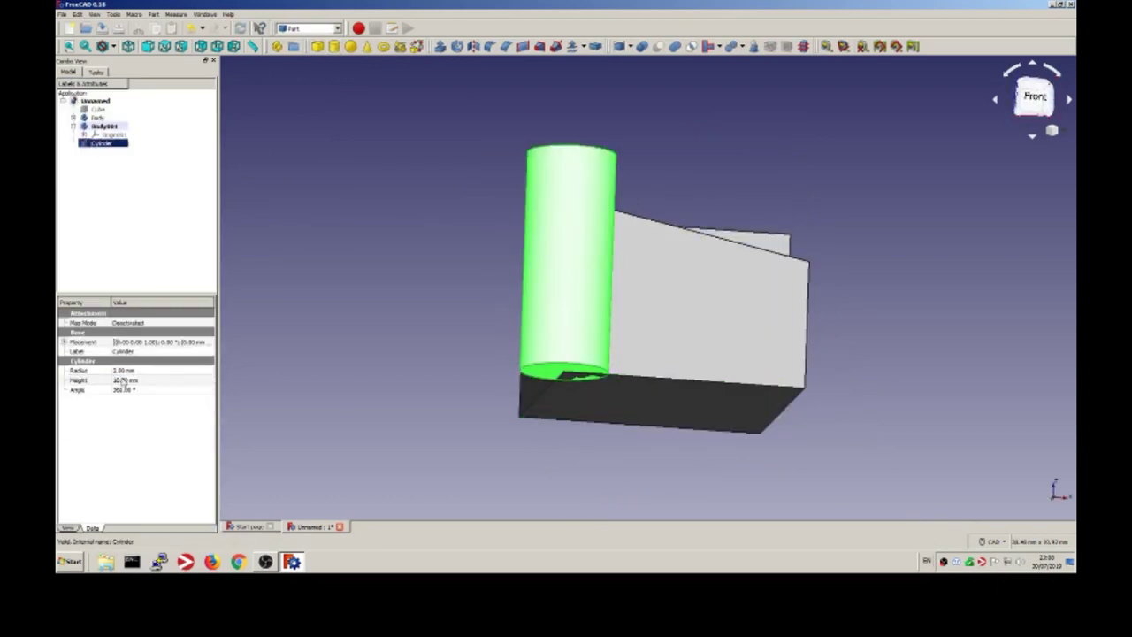
{"action": "left_click", "coordinate": [124, 370]}
{"action": "type", "text": "5"}
{"action": "key", "text": "Tab"}
{"action": "type", "text": "5"}
{"action": "key", "text": "Return"}
{"action": "left_click_drag", "start_coordinate": [746, 410], "coordinate": [253, 218]}
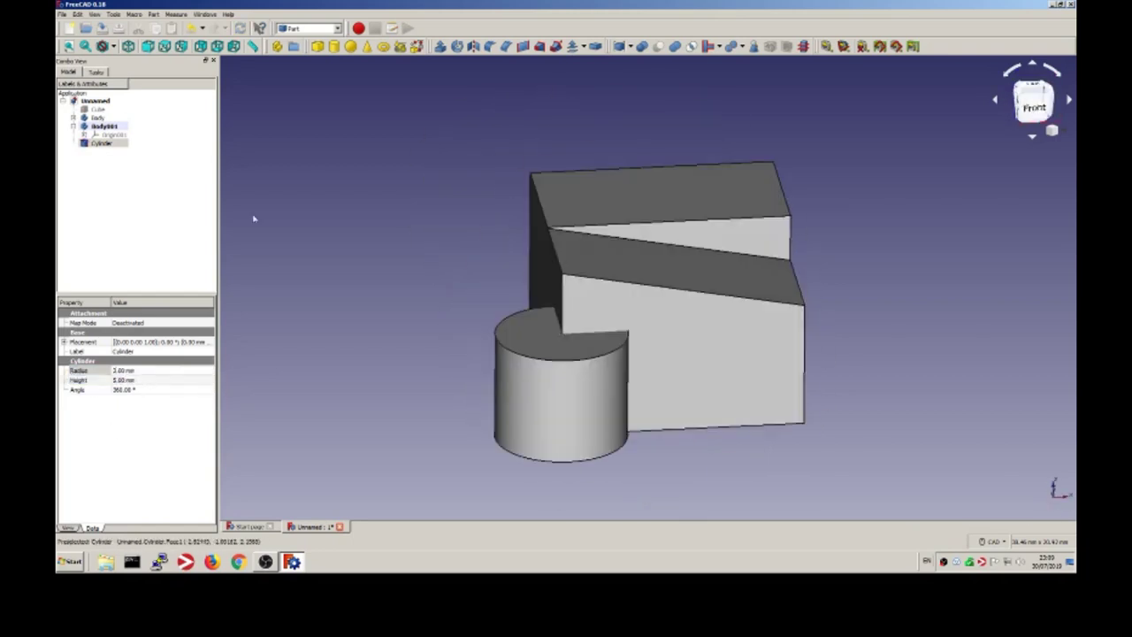
- Expand the first body, set its pocket's length to 11 mm, and reselect the cylinder
{"action": "left_click", "coordinate": [97, 118]}
{"action": "left_click", "coordinate": [73, 117]}
{"action": "left_click", "coordinate": [110, 143]}
{"action": "key", "text": "space"}
{"action": "left_click", "coordinate": [100, 168]}
{"action": "key", "text": "5"}
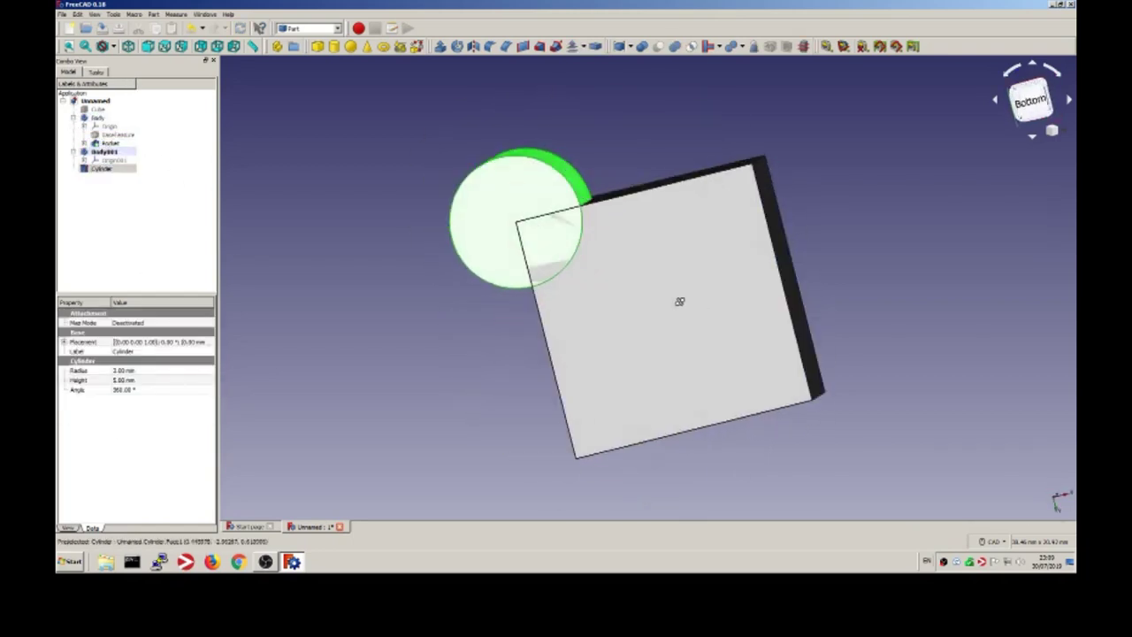
- Centre the cylinder under the block by setting its X and Y position to 5.5 mm
{"action": "left_click", "coordinate": [63, 341]}
{"action": "left_click", "coordinate": [75, 370]}
{"action": "left_click", "coordinate": [124, 380]}
{"action": "scroll", "coordinate": [209, 378], "scroll_direction": "up", "scroll_amount": 2}
{"action": "scroll", "coordinate": [210, 380], "scroll_direction": "up", "scroll_amount": 2}
{"action": "left_click", "coordinate": [210, 389]}
{"action": "scroll", "coordinate": [209, 389], "scroll_direction": "up", "scroll_amount": 11}
- Lower the cylinder beneath the block by setting its Z position to -5 mm
{"action": "left_click", "coordinate": [209, 399]}
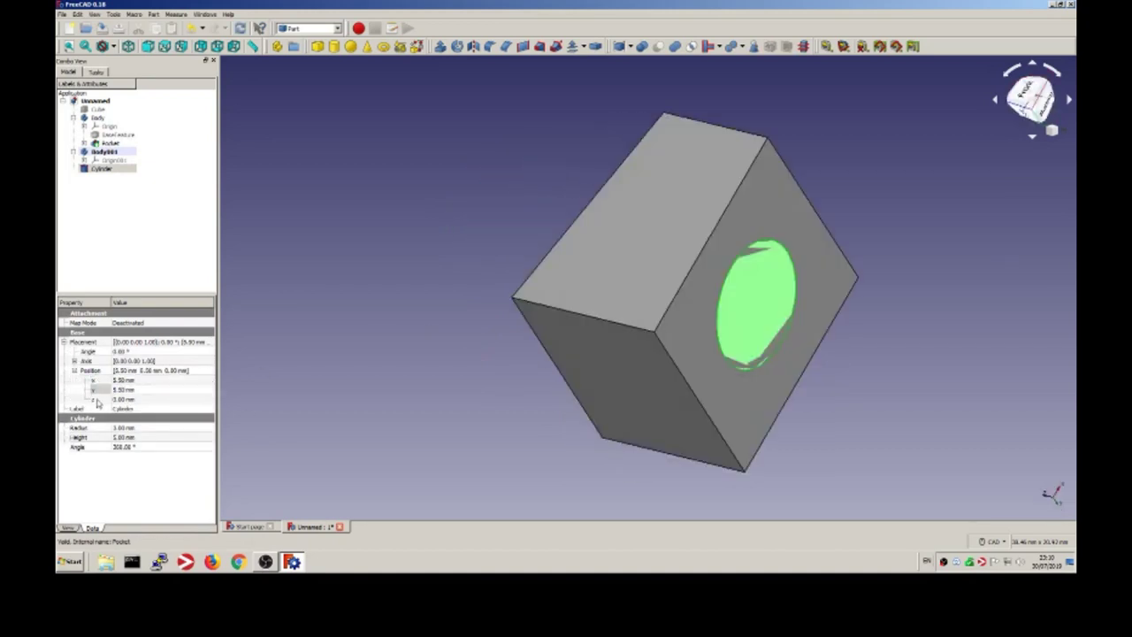
{"action": "scroll", "coordinate": [210, 399], "scroll_direction": "down", "scroll_amount": 10}
{"action": "left_click_drag", "start_coordinate": [672, 265], "coordinate": [652, 346]}
{"action": "right_click", "coordinate": [741, 315]}
{"action": "left_click_drag", "start_coordinate": [740, 315], "coordinate": [556, 242]}
- Add a second cylinder with a radius of 5 mm and a height of 3 mm in the Part workbench
{"action": "left_click", "coordinate": [606, 451]}
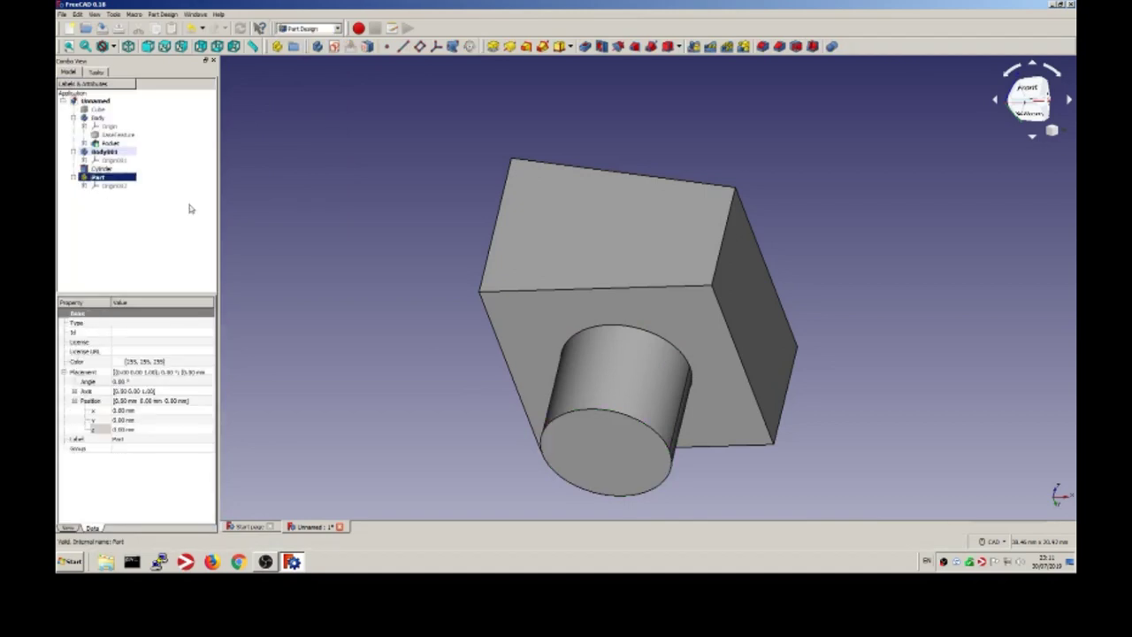
{"action": "left_click", "coordinate": [310, 28]}
{"action": "left_click", "coordinate": [353, 46]}
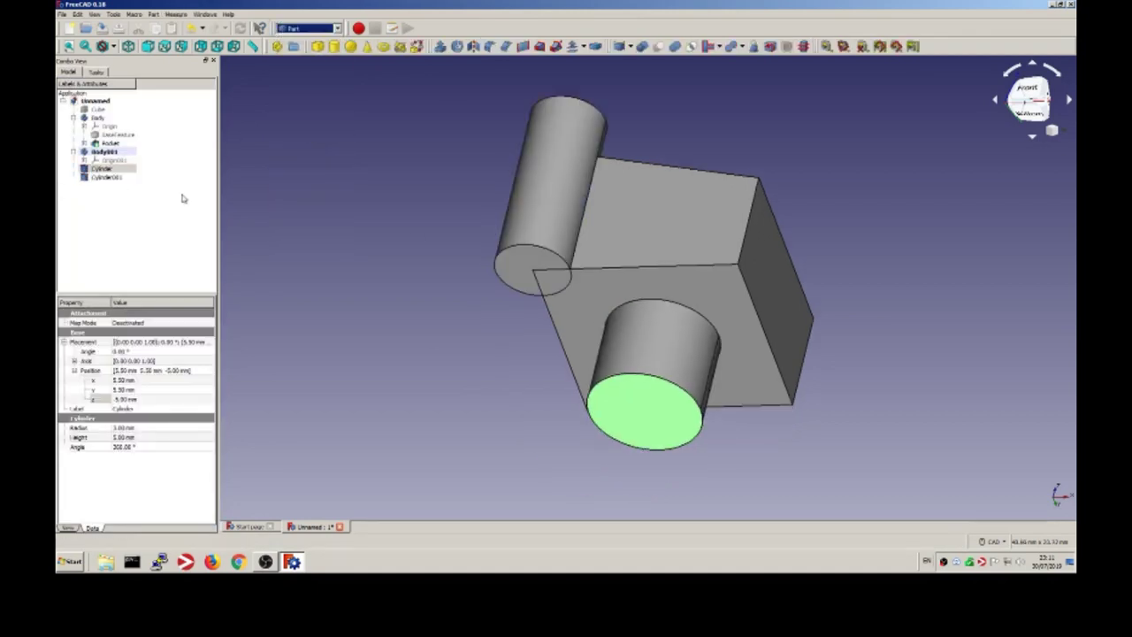
{"action": "left_click", "coordinate": [159, 427]}
{"action": "type", "text": "5"}
{"action": "left_click", "coordinate": [210, 438]}
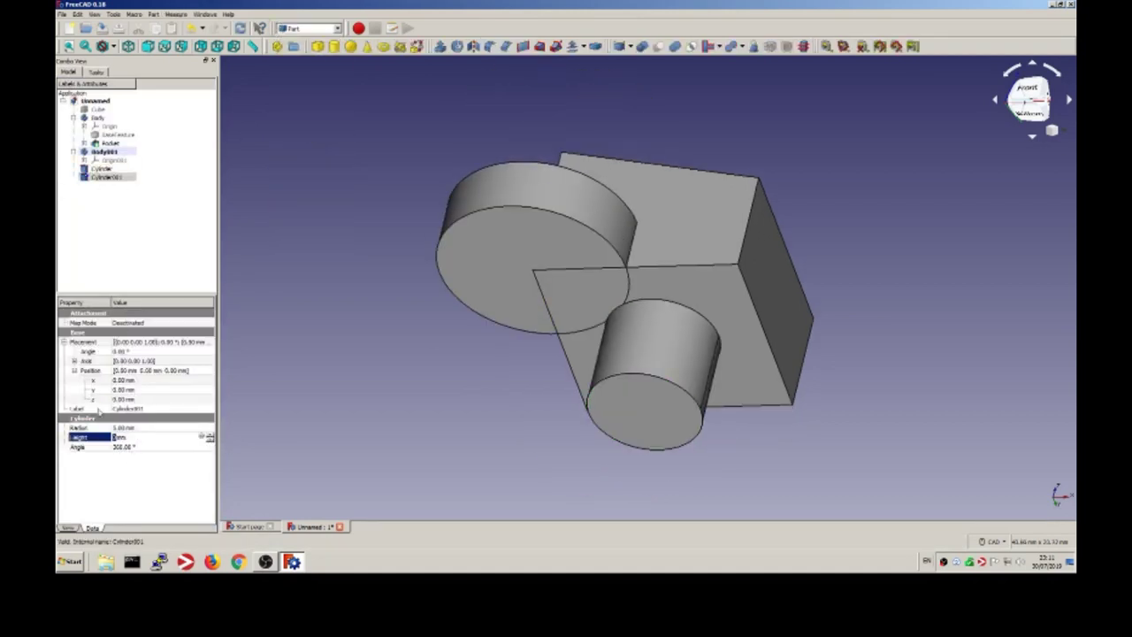
- Place the second cylinder under the first at X 5.5 mm, Y 5.5 mm and Z -8 mm
{"action": "left_click", "coordinate": [209, 381]}
{"action": "scroll", "coordinate": [210, 383], "scroll_direction": "up", "scroll_amount": 5}
{"action": "left_click", "coordinate": [210, 391]}
{"action": "scroll", "coordinate": [210, 391], "scroll_direction": "up", "scroll_amount": 5}
{"action": "left_click", "coordinate": [209, 399]}
{"action": "scroll", "coordinate": [210, 399], "scroll_direction": "down", "scroll_amount": 5}
- Measure the block's tall front edge and the height of the narrow cylinder in the front view
{"action": "left_click_drag", "start_coordinate": [530, 265], "coordinate": [687, 226]}
{"action": "key", "text": "1"}
{"action": "left_click", "coordinate": [566, 345]}
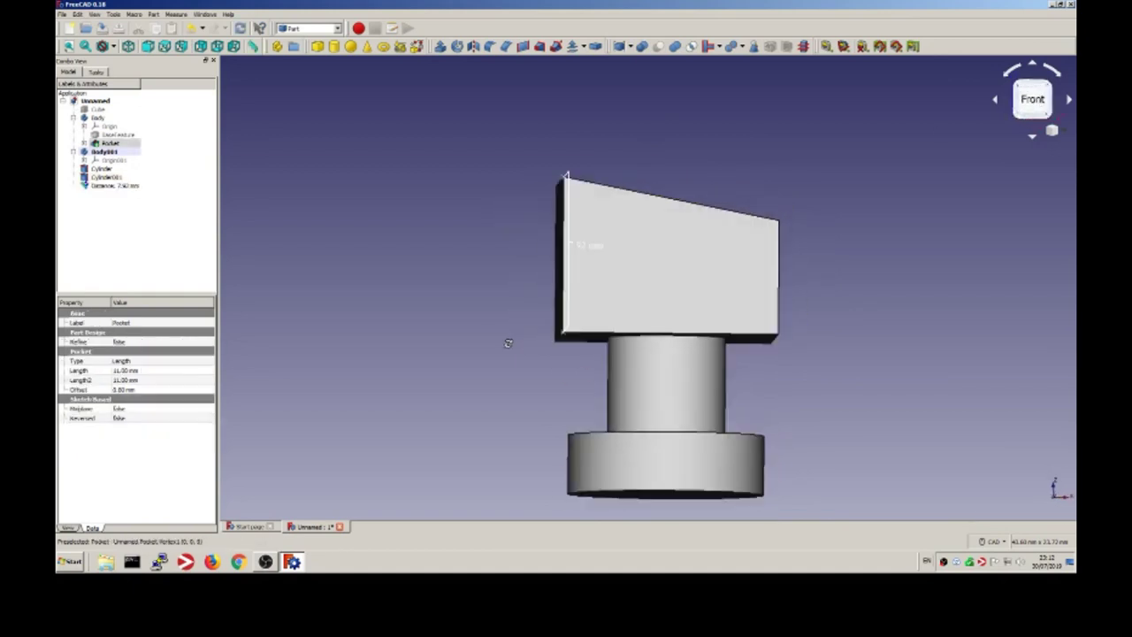
{"action": "left_click", "coordinate": [688, 424]}
{"action": "left_click", "coordinate": [610, 433]}
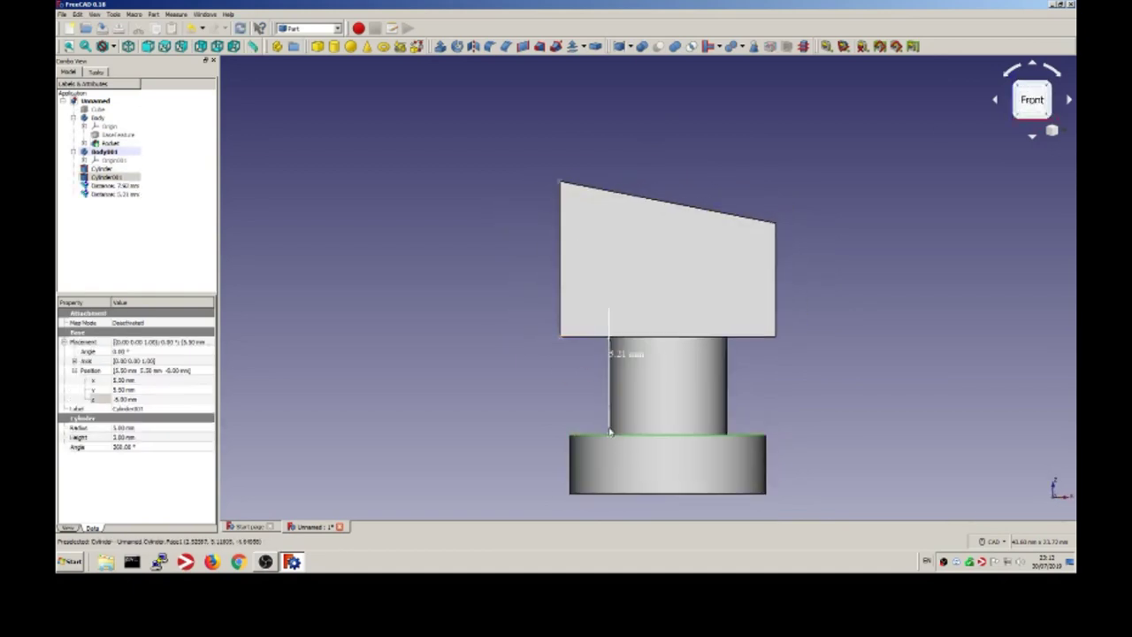
{"action": "left_click", "coordinate": [586, 462]}
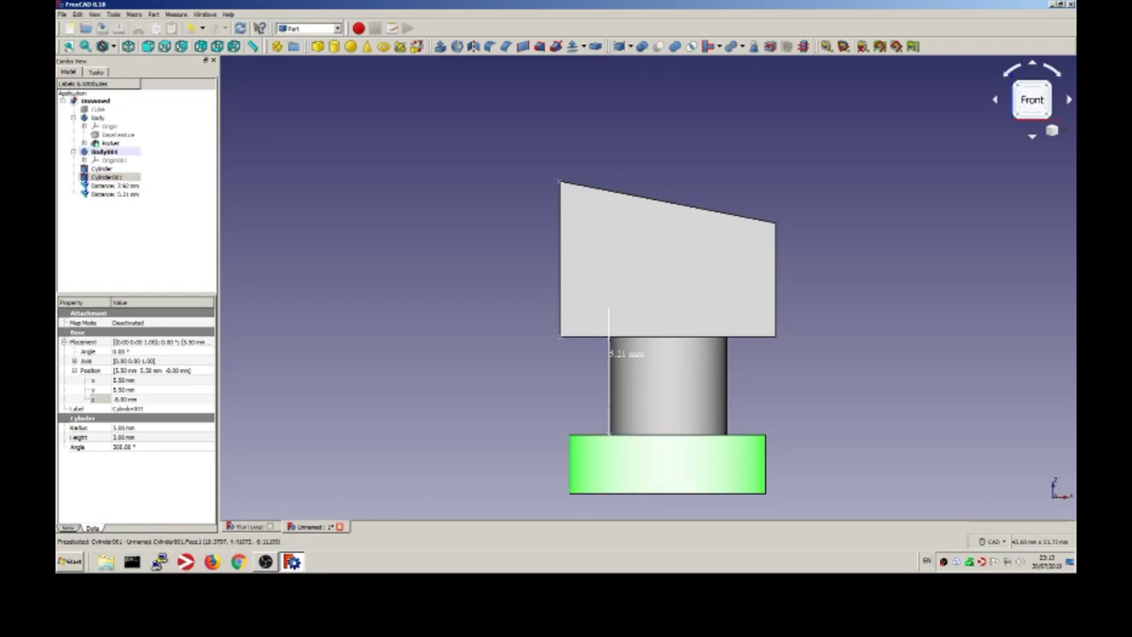
- Delete both distance measurements and the wide second cylinder from the model
{"action": "left_click_drag", "start_coordinate": [344, 443], "coordinate": [690, 376]}
{"action": "left_click", "coordinate": [645, 133]}
{"action": "left_click", "coordinate": [107, 194]}
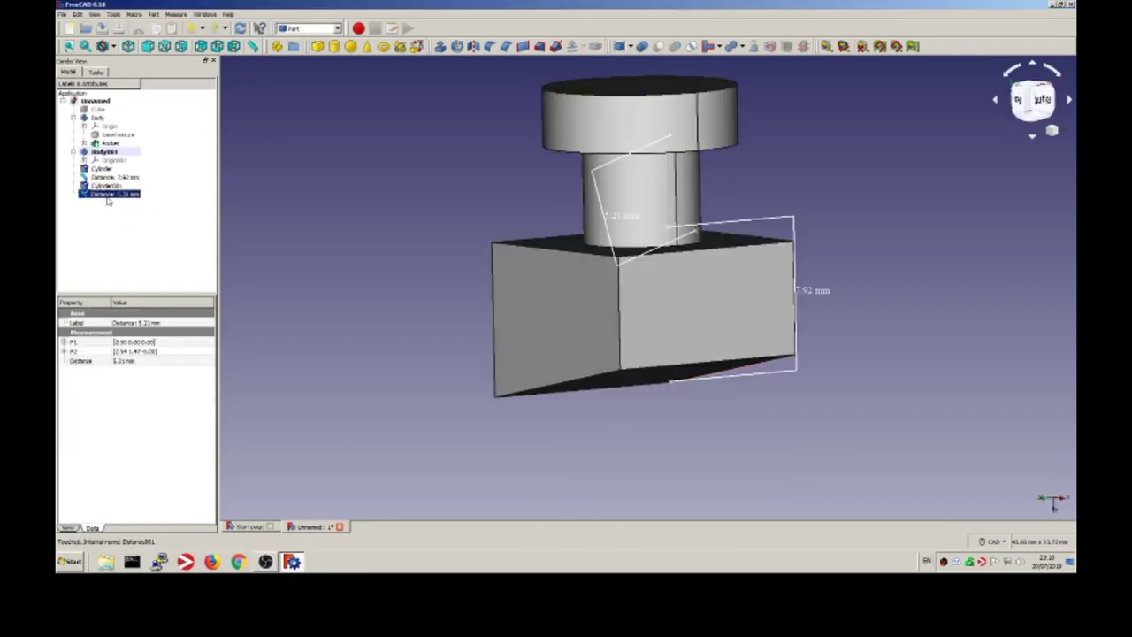
{"action": "key", "text": "Delete"}
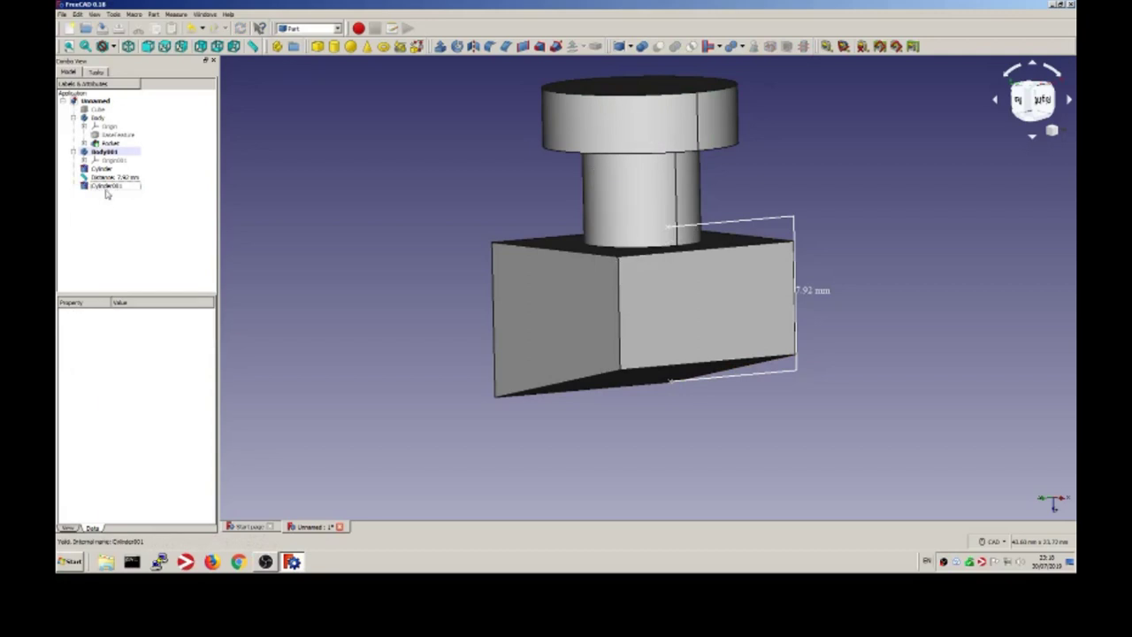
{"action": "left_click", "coordinate": [110, 185]}
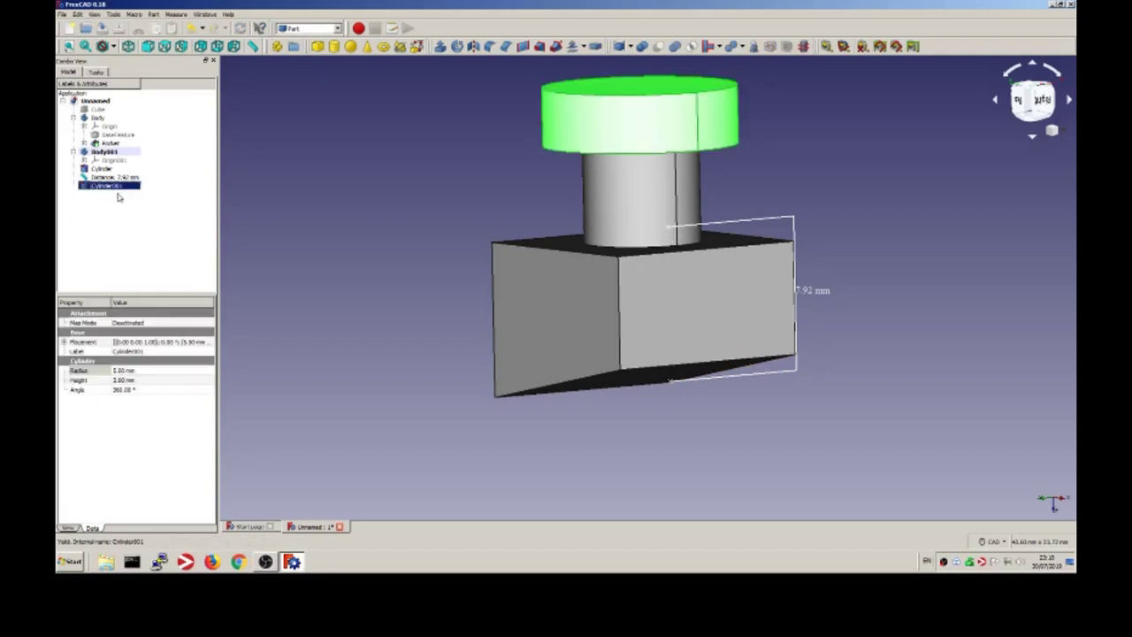
{"action": "key", "text": "Delete"}
{"action": "left_click_drag", "start_coordinate": [361, 283], "coordinate": [718, 18]}
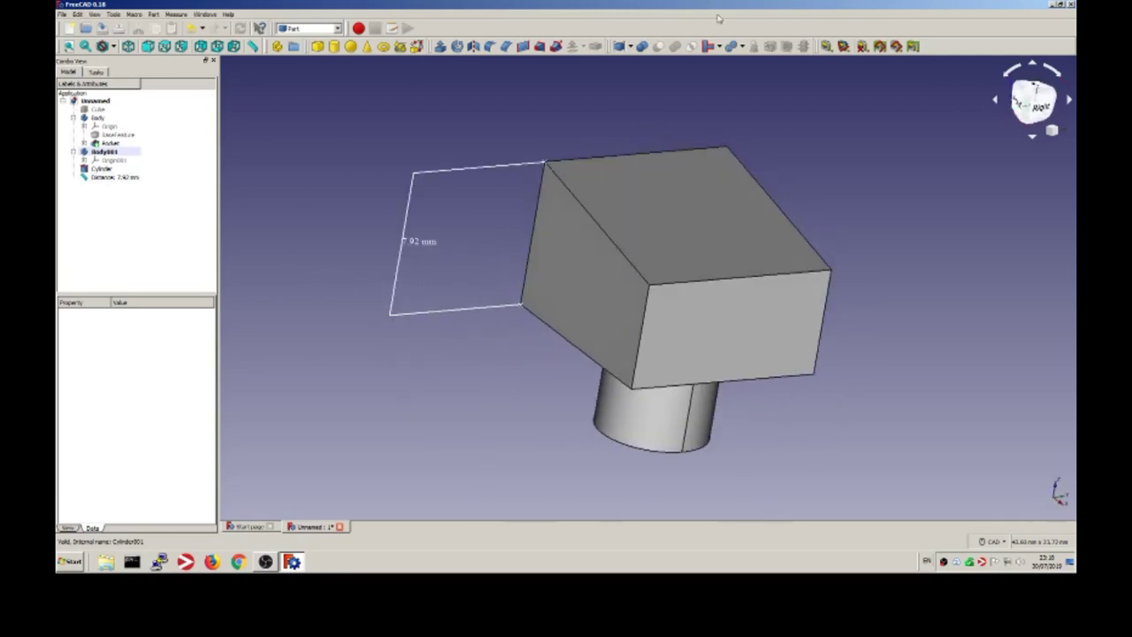
{"action": "left_click", "coordinate": [115, 177]}
{"action": "key", "text": "Delete"}
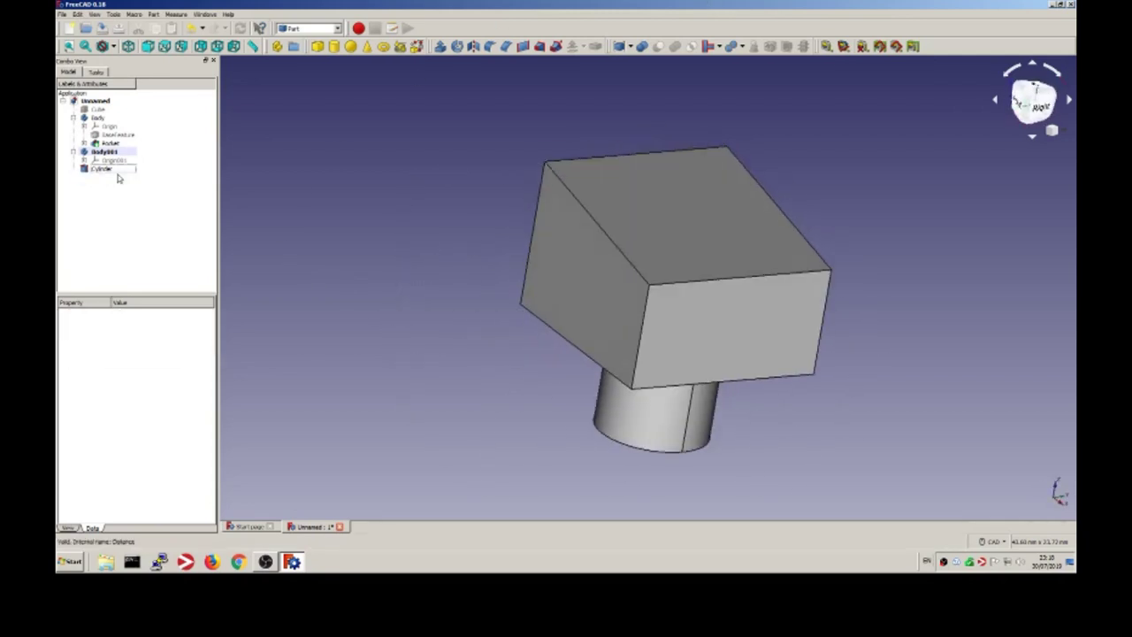
- Set the radius of the cylinder beneath the block to 5.5 mm
{"action": "left_click_drag", "start_coordinate": [617, 309], "coordinate": [731, 144]}
{"action": "left_click", "coordinate": [704, 337]}
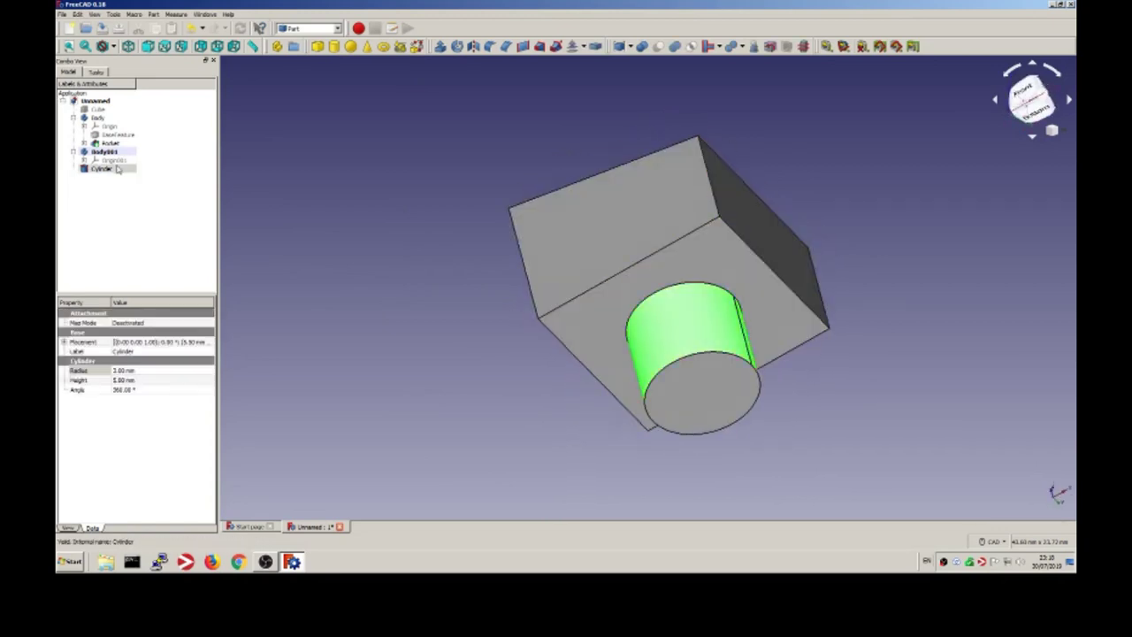
{"action": "left_click", "coordinate": [139, 371]}
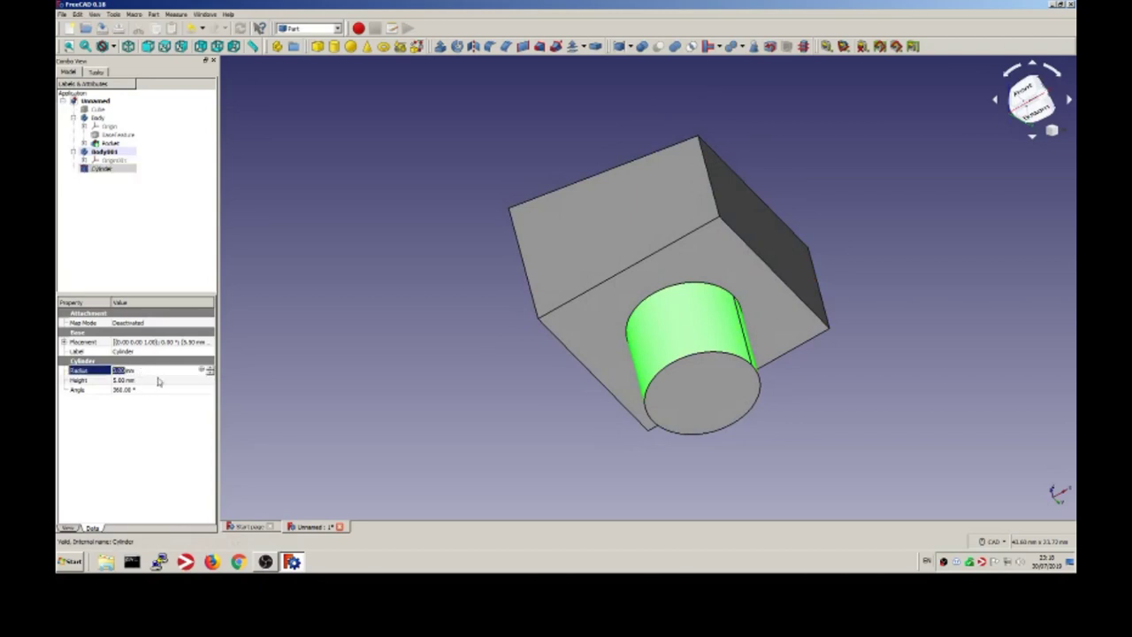
{"action": "type", "text": "5.5"}
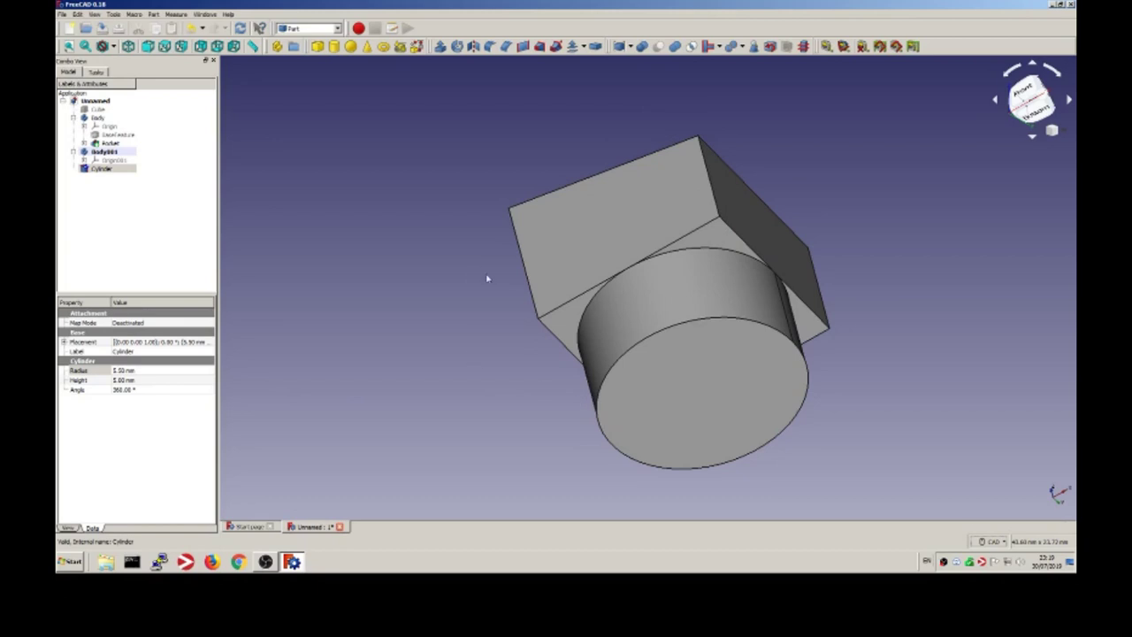
{"action": "left_click_drag", "start_coordinate": [711, 306], "coordinate": [729, 356]}
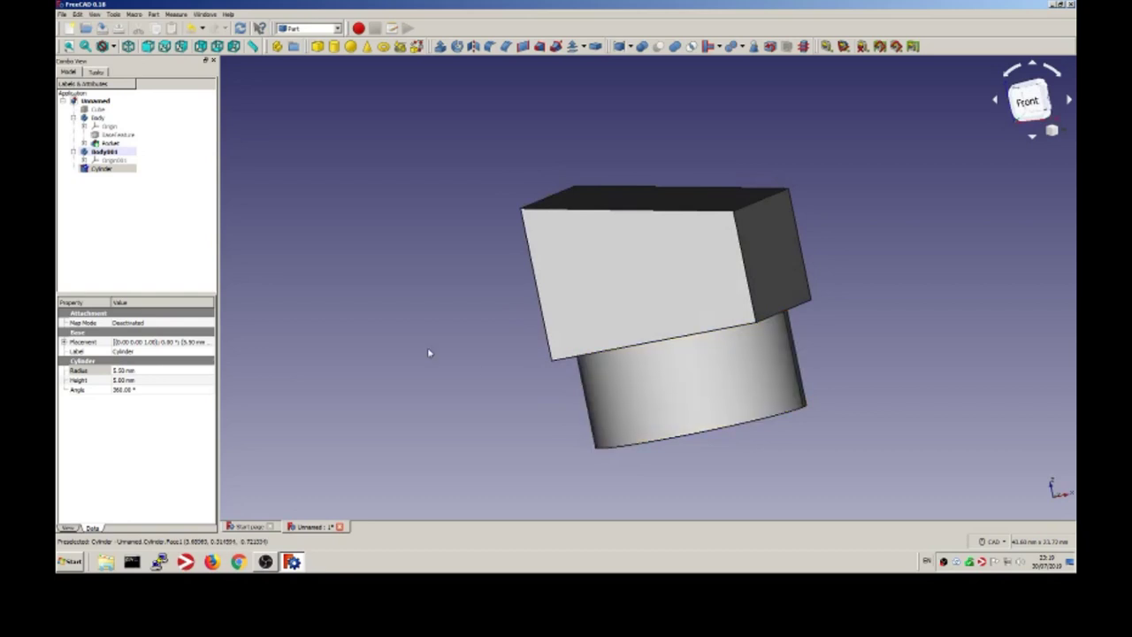
- Save the document as Amiga_mouse_mod in the D_TEMP library
{"action": "left_click", "coordinate": [63, 14]}
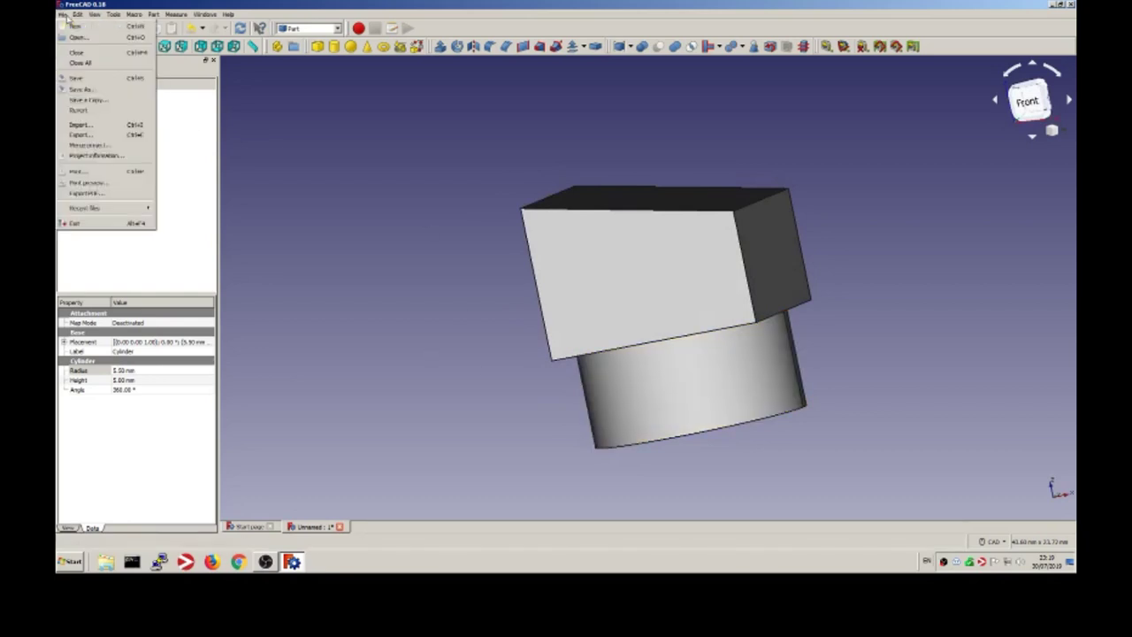
{"action": "left_click", "coordinate": [89, 90]}
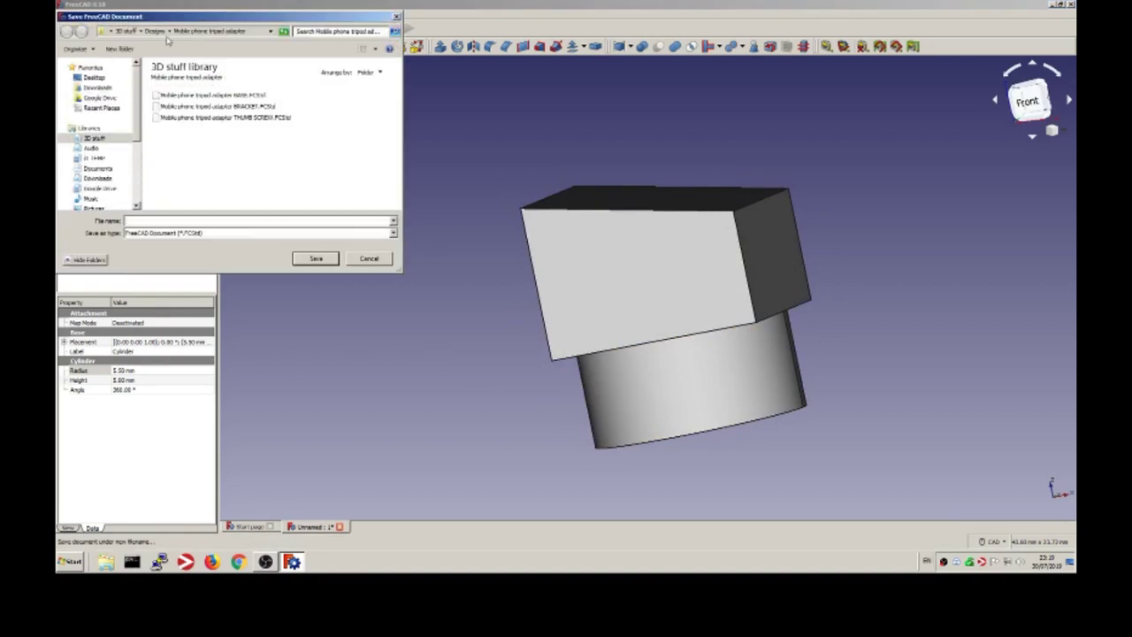
{"action": "left_click", "coordinate": [153, 32]}
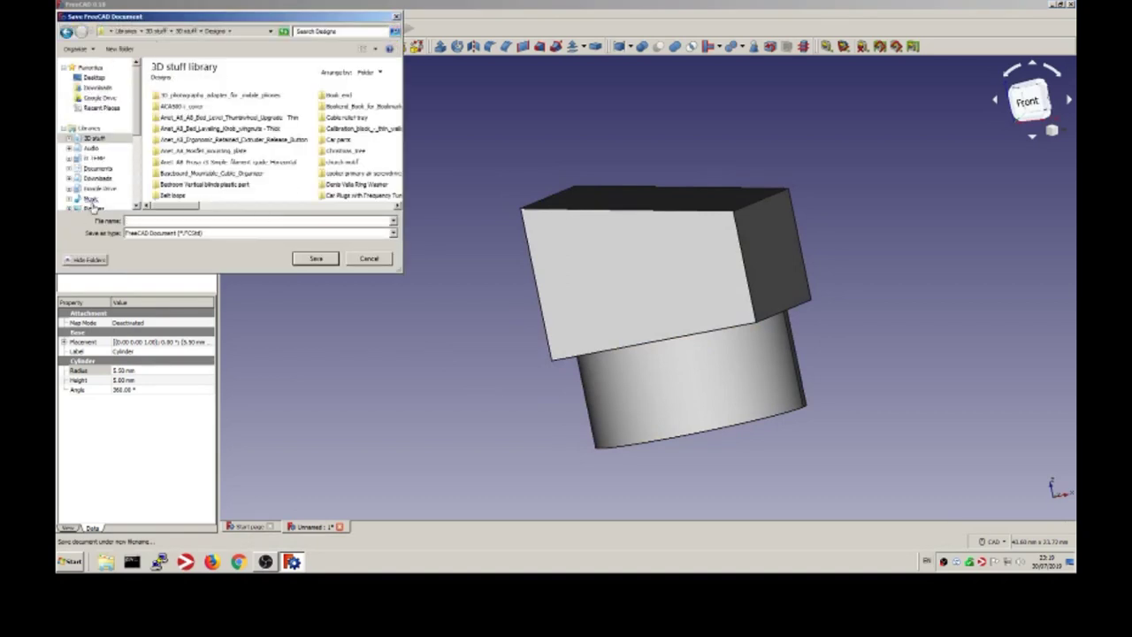
{"action": "left_click", "coordinate": [94, 158]}
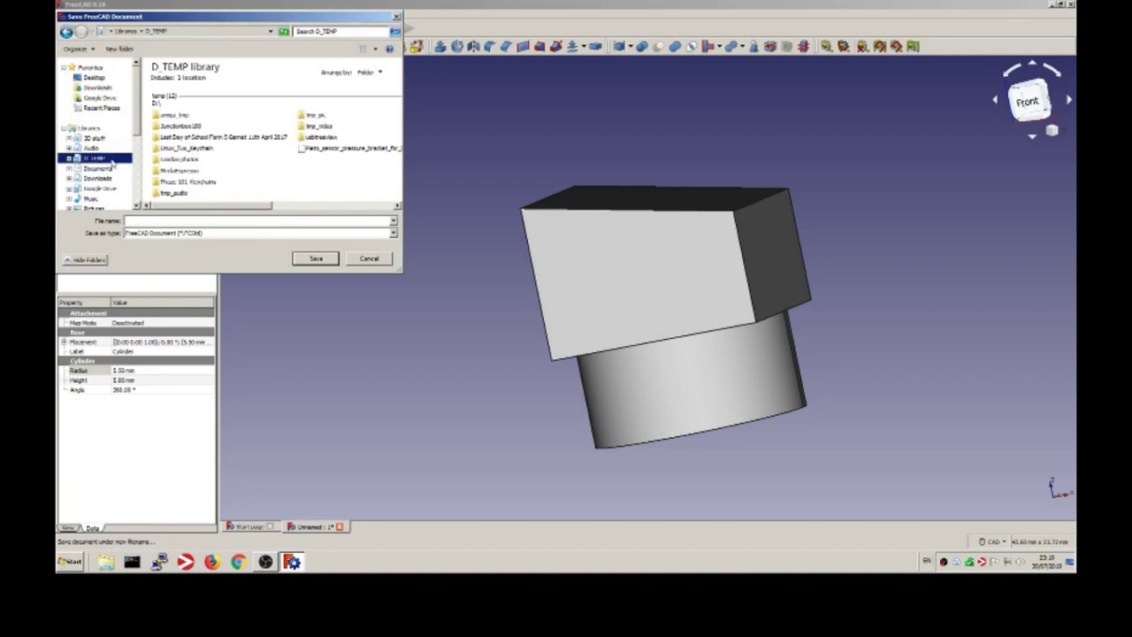
{"action": "left_click", "coordinate": [227, 221]}
{"action": "type", "text": "enu"}
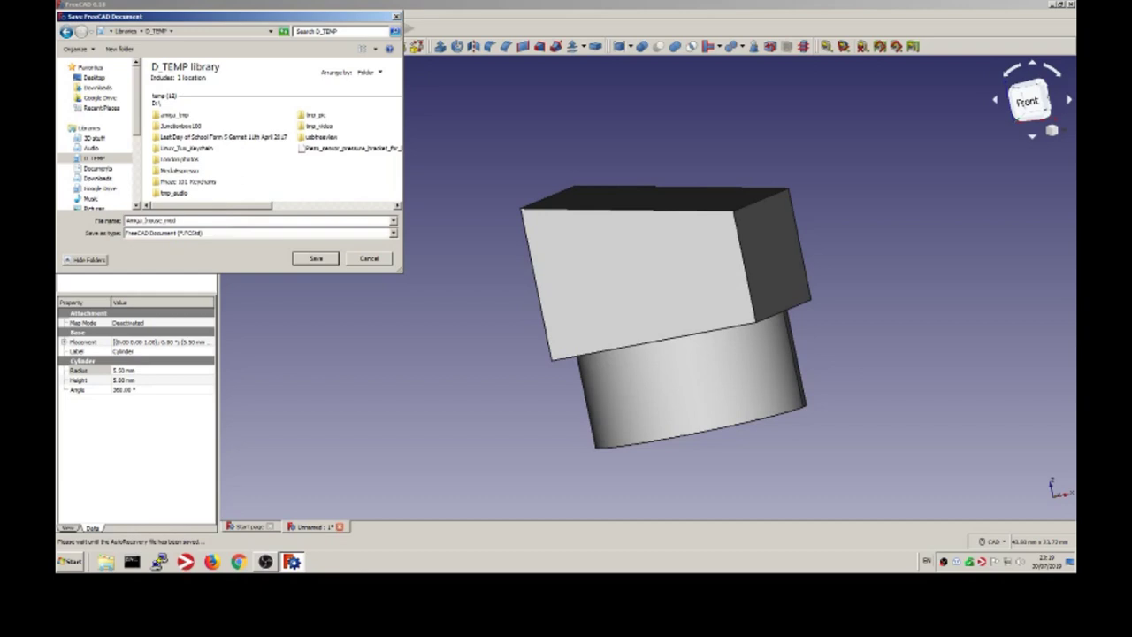
{"action": "left_click", "coordinate": [316, 258]}
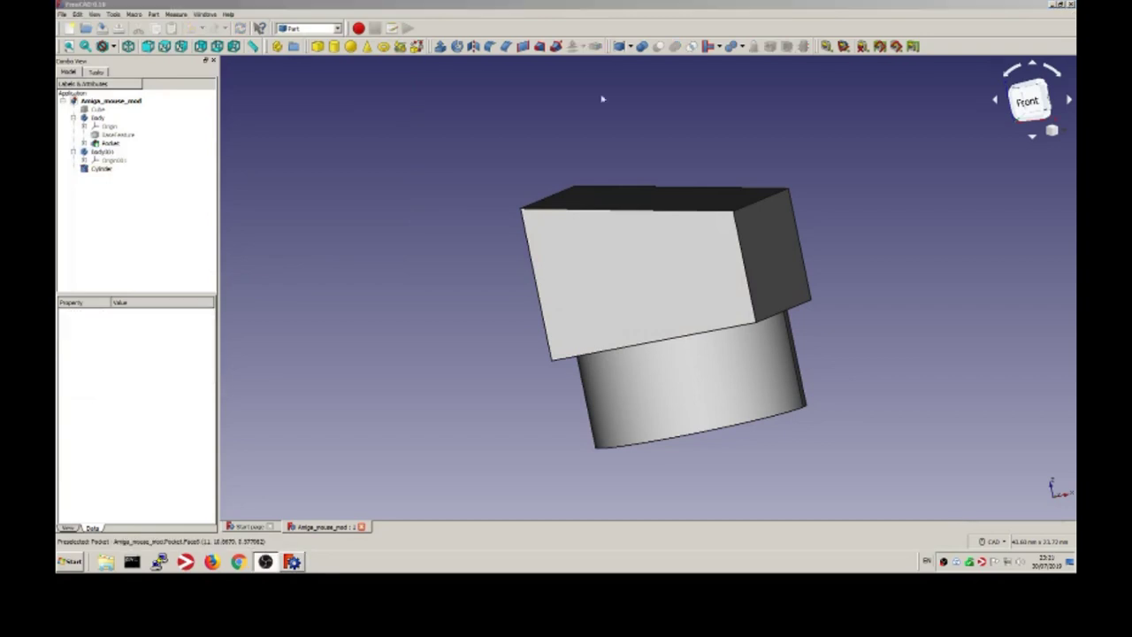
- Fuse the sloped block (Pocket) and the cylinder beneath it into one union
{"action": "left_click", "coordinate": [619, 268]}
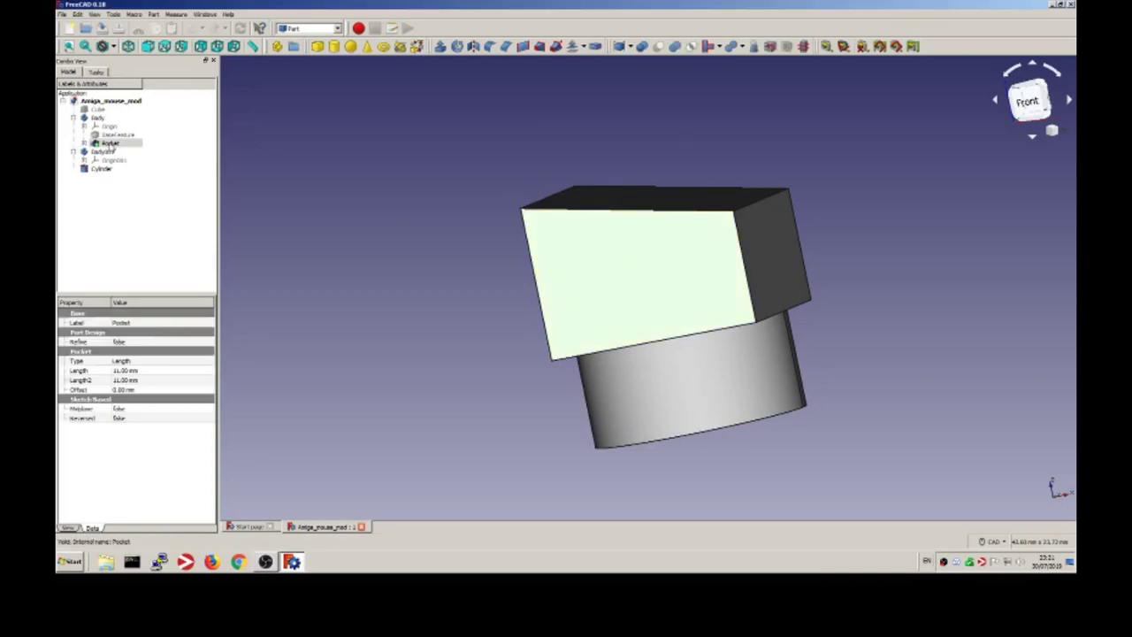
{"action": "left_click", "coordinate": [652, 253]}
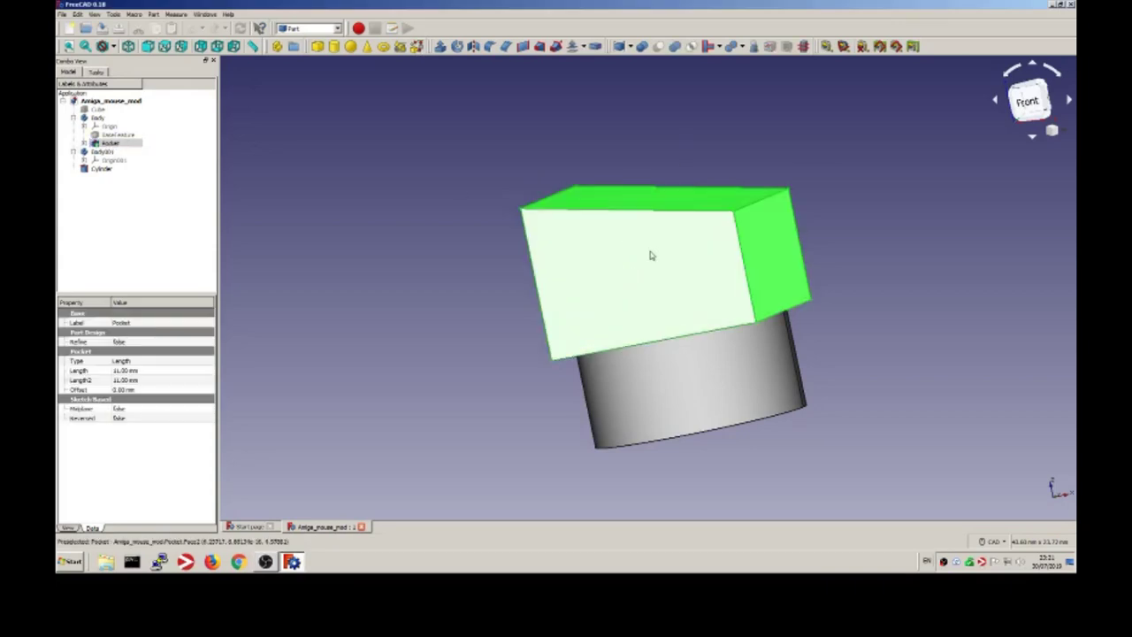
{"action": "left_click", "coordinate": [102, 168], "text": "ctrl"}
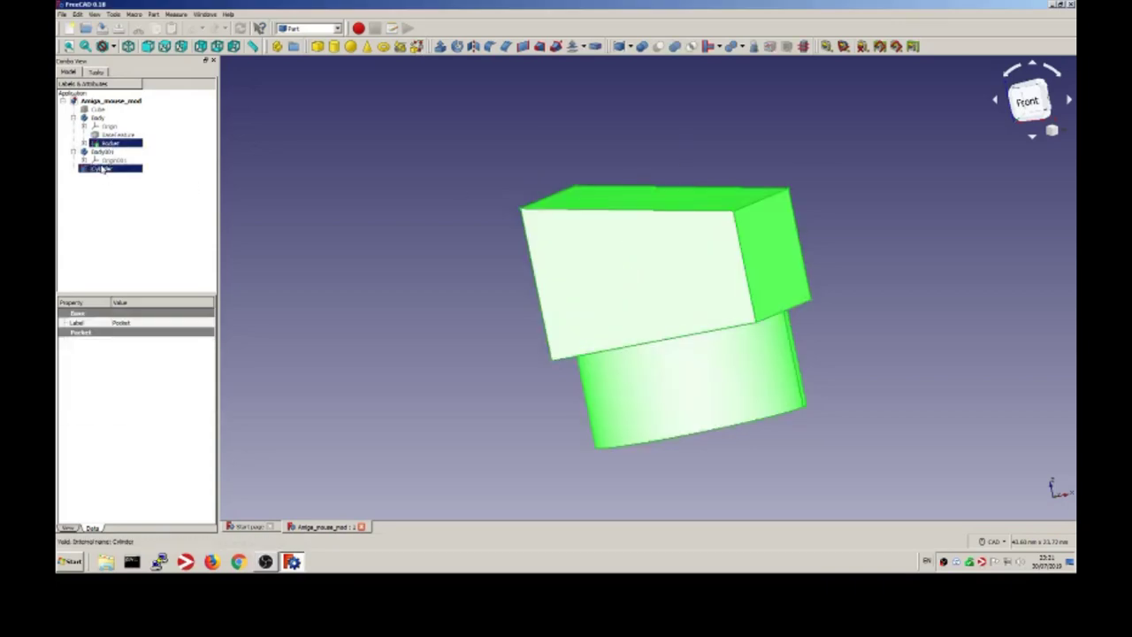
{"action": "left_click", "coordinate": [675, 47]}
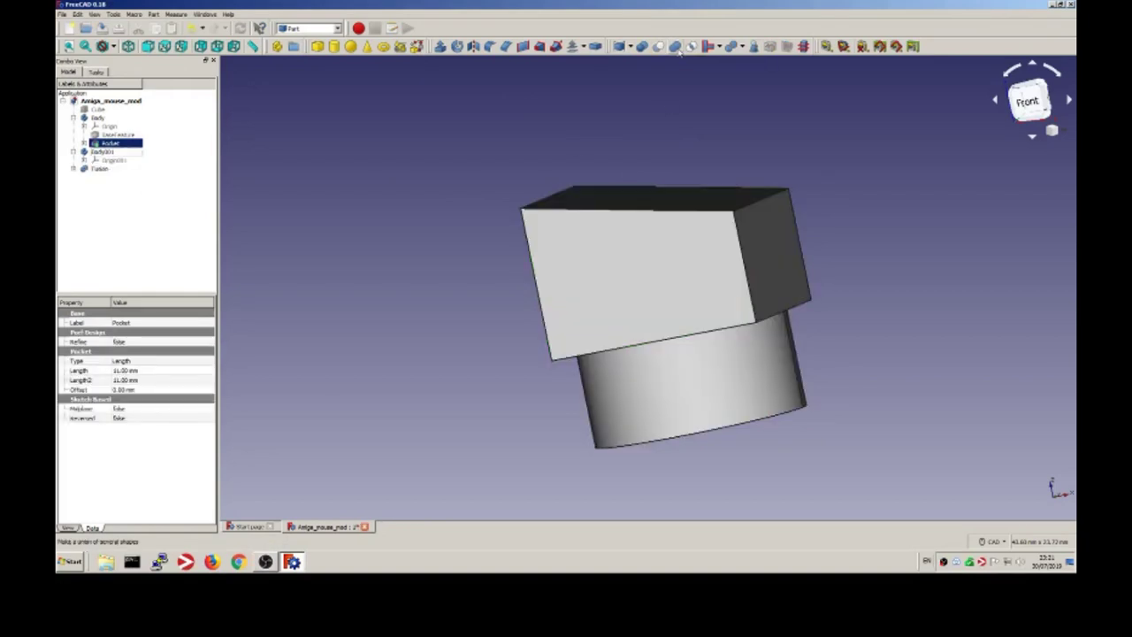
- Export the Fusion object as an STL mesh named Amiga_mouse_mod in the temp folder
{"action": "left_click", "coordinate": [106, 169]}
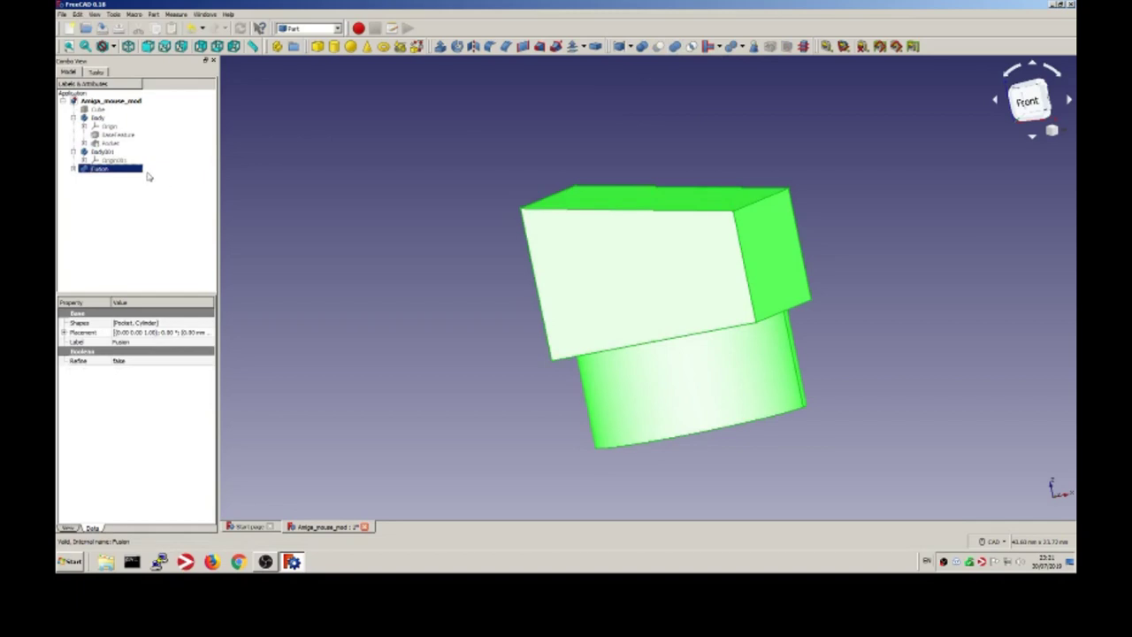
{"action": "left_click", "coordinate": [62, 14]}
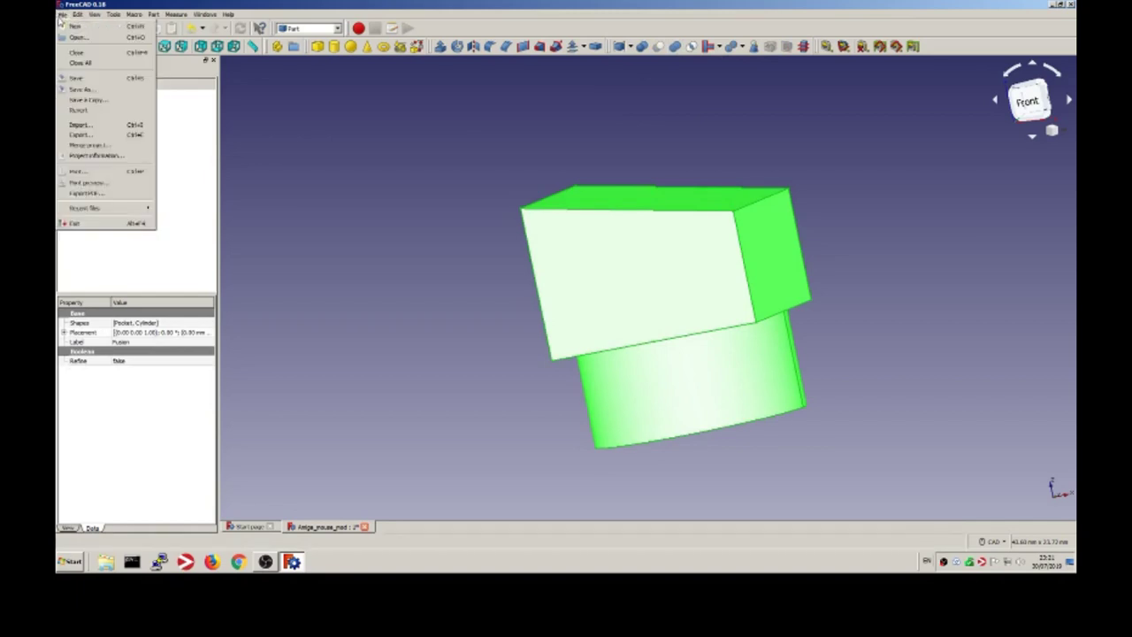
{"action": "left_click", "coordinate": [81, 134]}
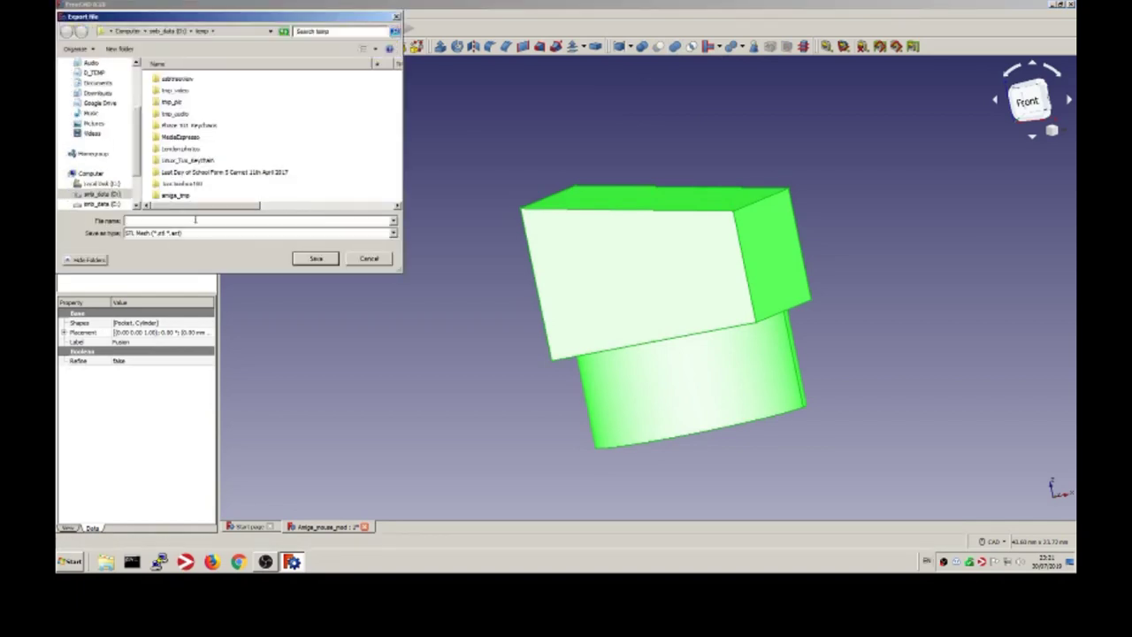
{"action": "type", "text": "Amiga_mouse_mod_"}
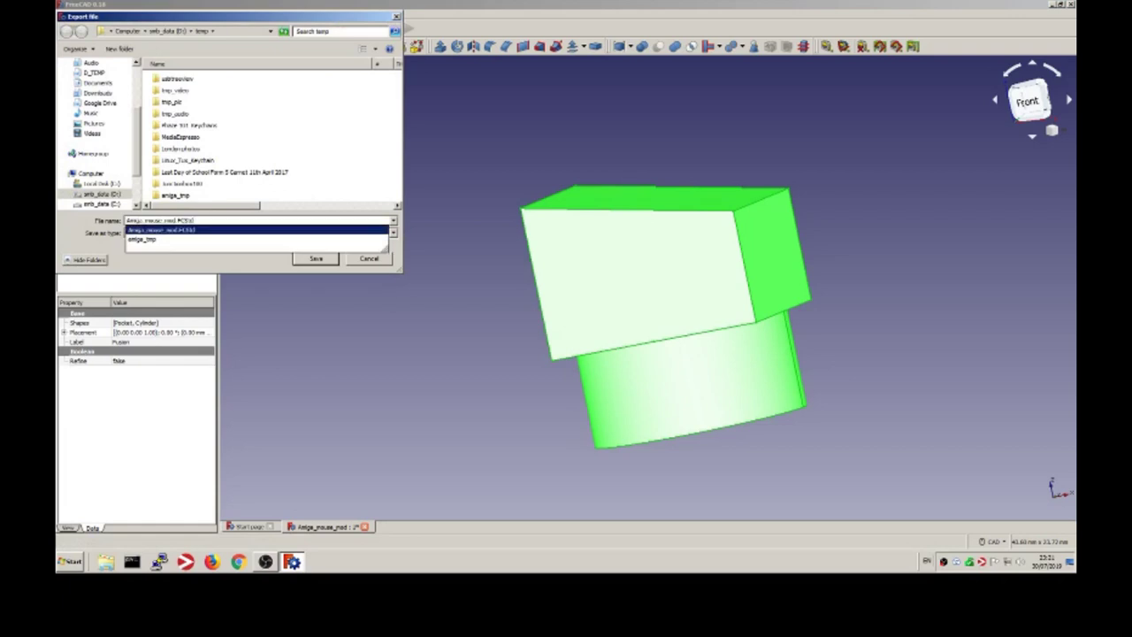
{"action": "key", "text": "Return"}
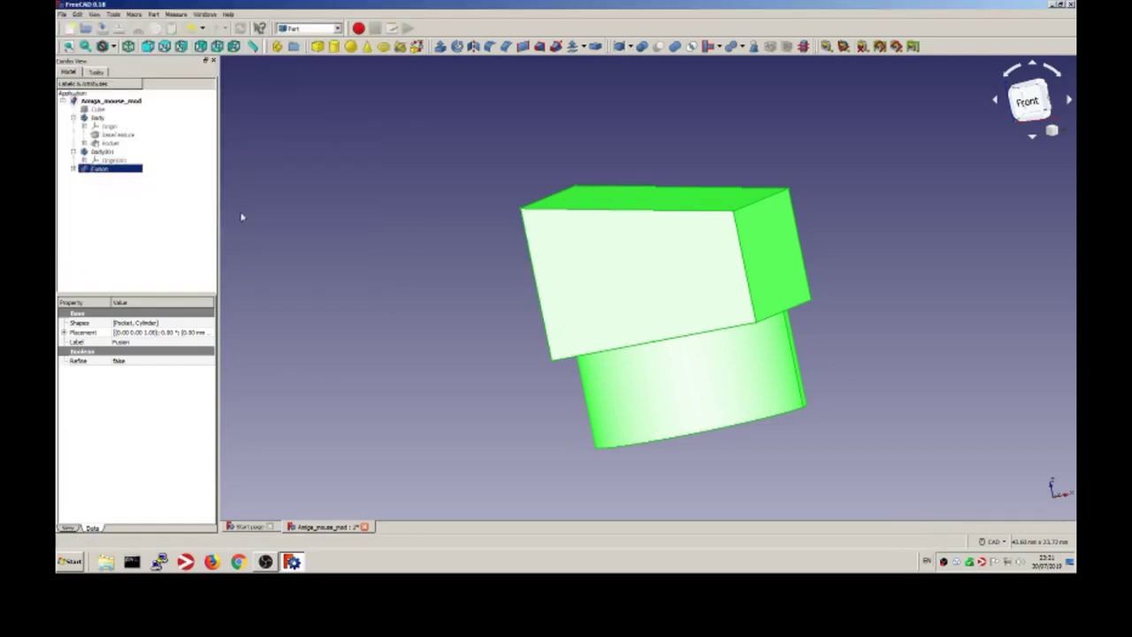
- Switch to Simplify3D and import Amiga_mouse_mod.stl from the temp folder on drive D
{"action": "left_click", "coordinate": [62, 14]}
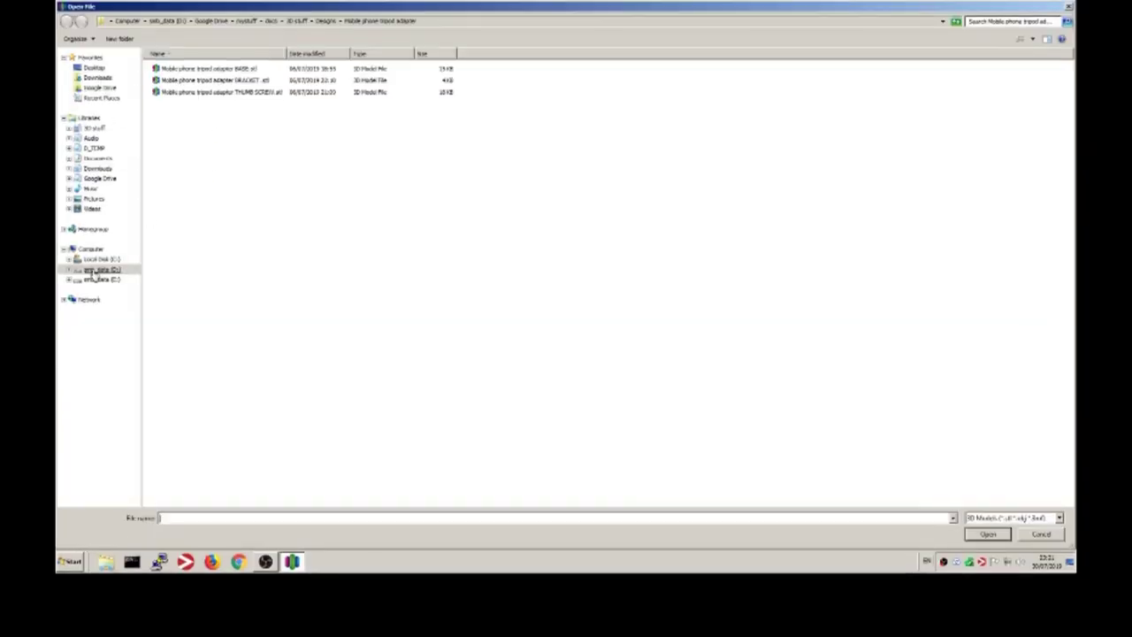
{"action": "key", "text": "BackSpace"}
{"action": "double_click", "coordinate": [173, 186]}
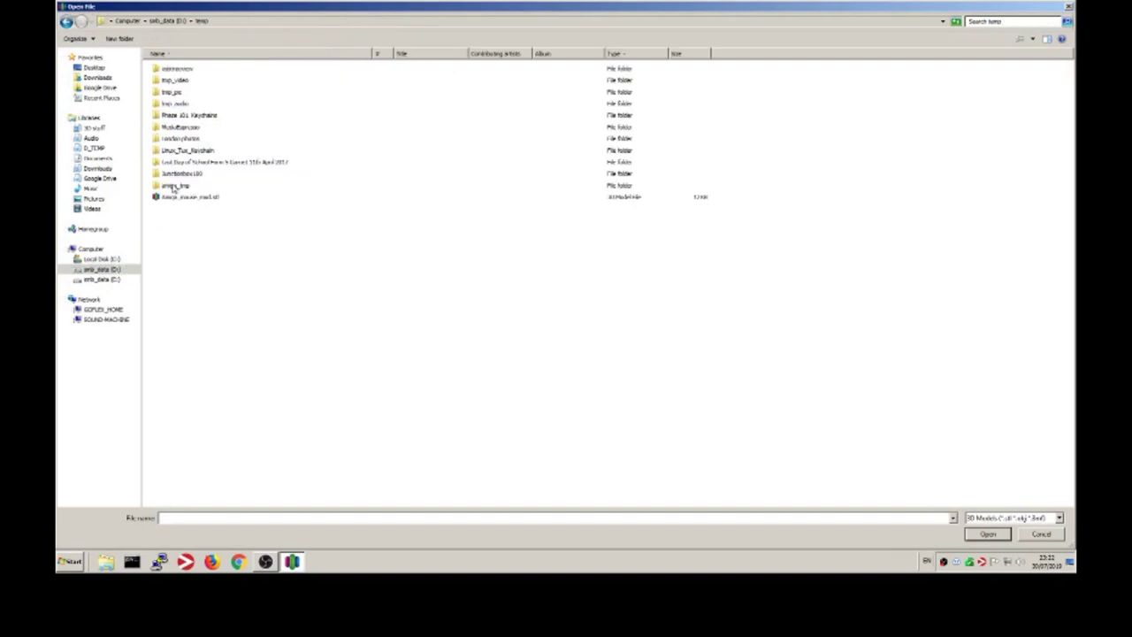
{"action": "double_click", "coordinate": [190, 197]}
- Turn the imported model upside down by setting its Y rotation to 180 degrees
{"action": "scroll", "coordinate": [624, 398], "scroll_direction": "up", "scroll_amount": 5}
{"action": "left_click_drag", "start_coordinate": [675, 439], "coordinate": [665, 202]}
{"action": "scroll", "coordinate": [677, 374], "scroll_direction": "up", "scroll_amount": 4}
{"action": "left_click_drag", "start_coordinate": [555, 460], "coordinate": [591, 358]}
{"action": "scroll", "coordinate": [526, 434], "scroll_direction": "up", "scroll_amount": 2}
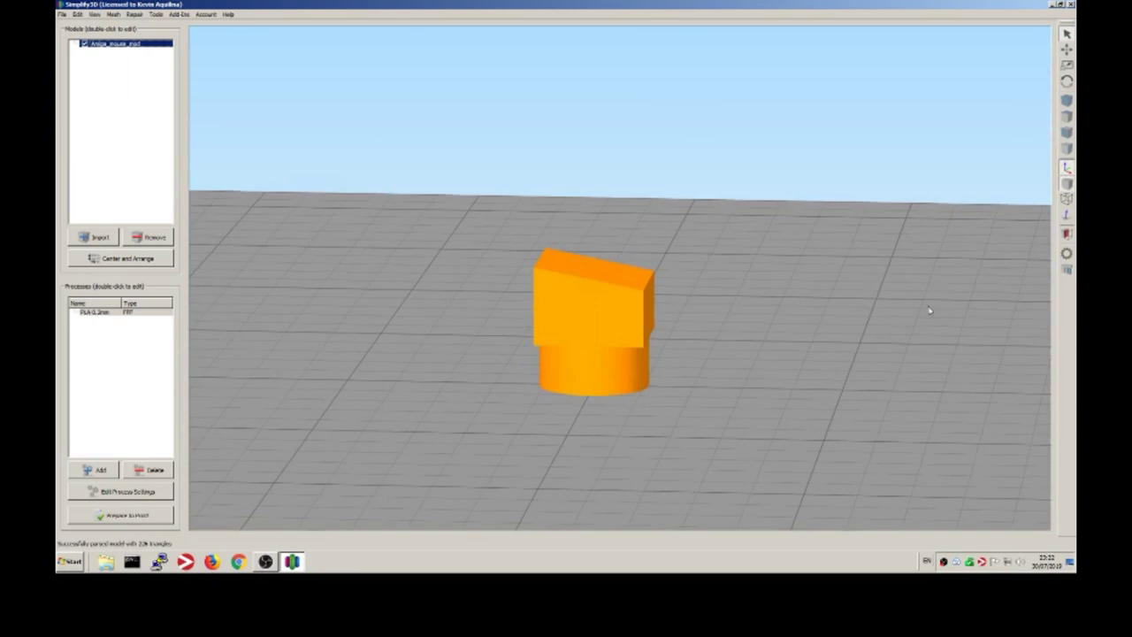
{"action": "left_click", "coordinate": [1067, 82]}
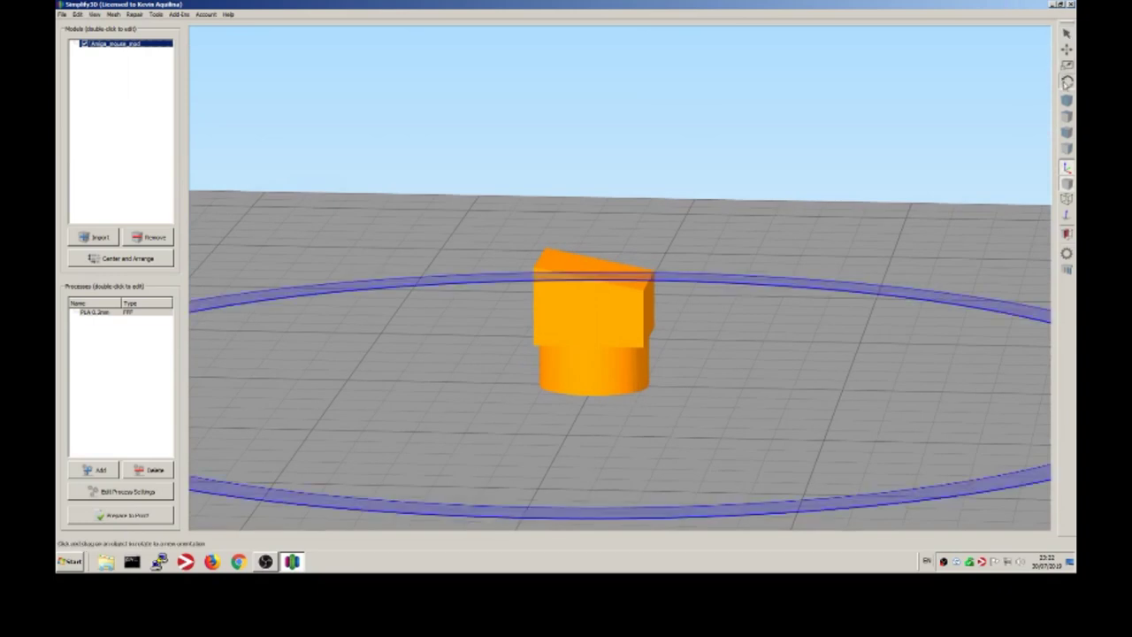
{"action": "double_click", "coordinate": [599, 321]}
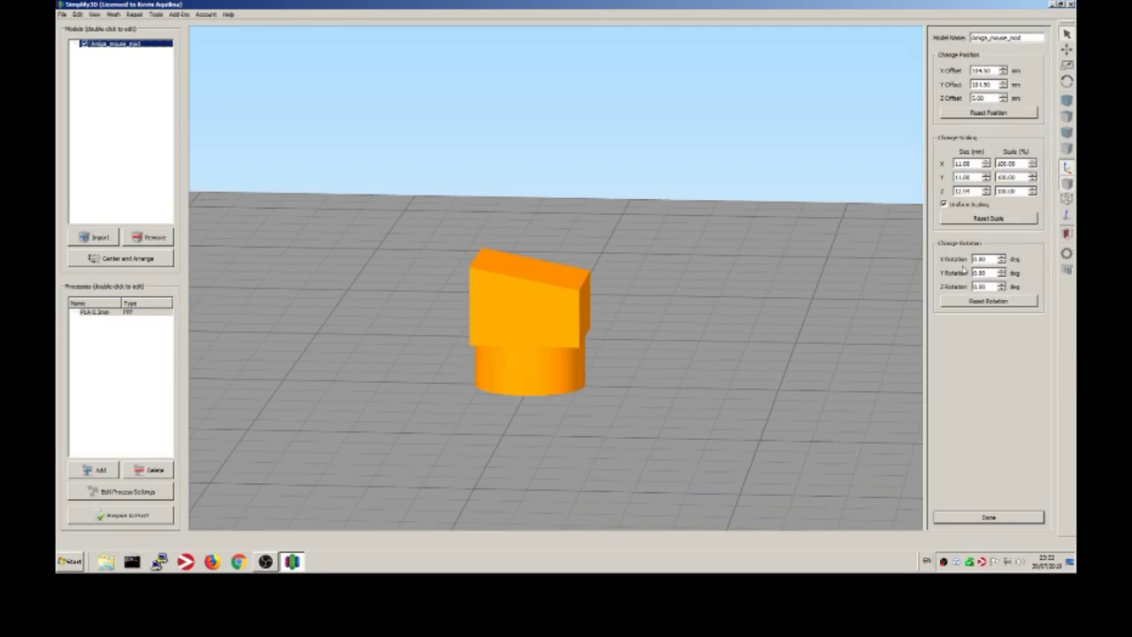
{"action": "scroll", "coordinate": [736, 320], "scroll_direction": "down", "scroll_amount": 6}
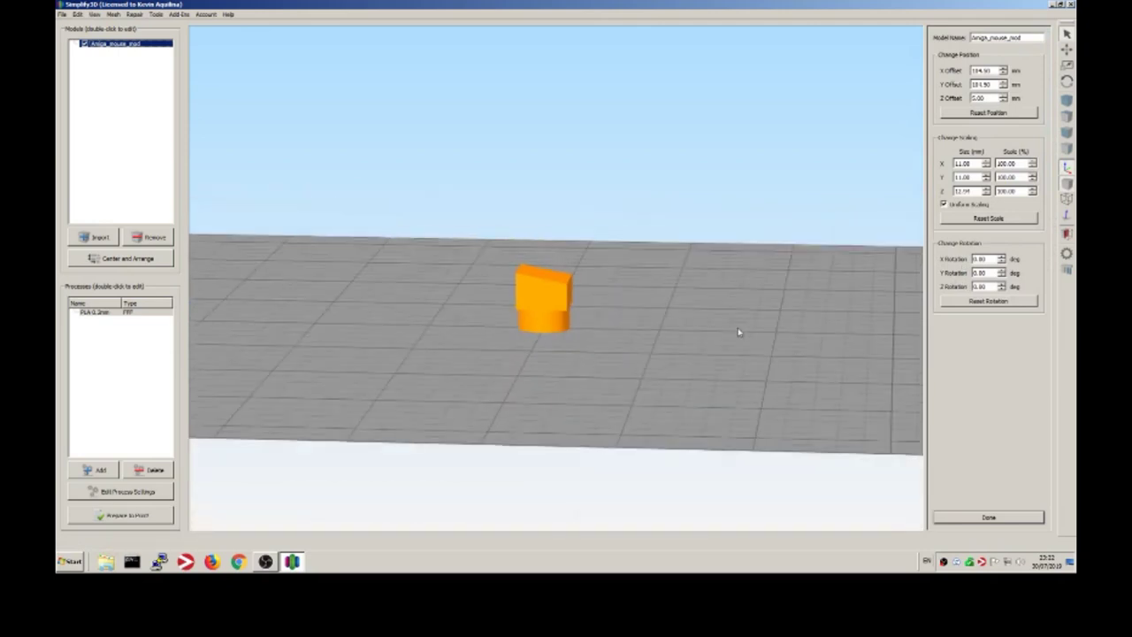
{"action": "left_click_drag", "start_coordinate": [434, 297], "coordinate": [627, 299]}
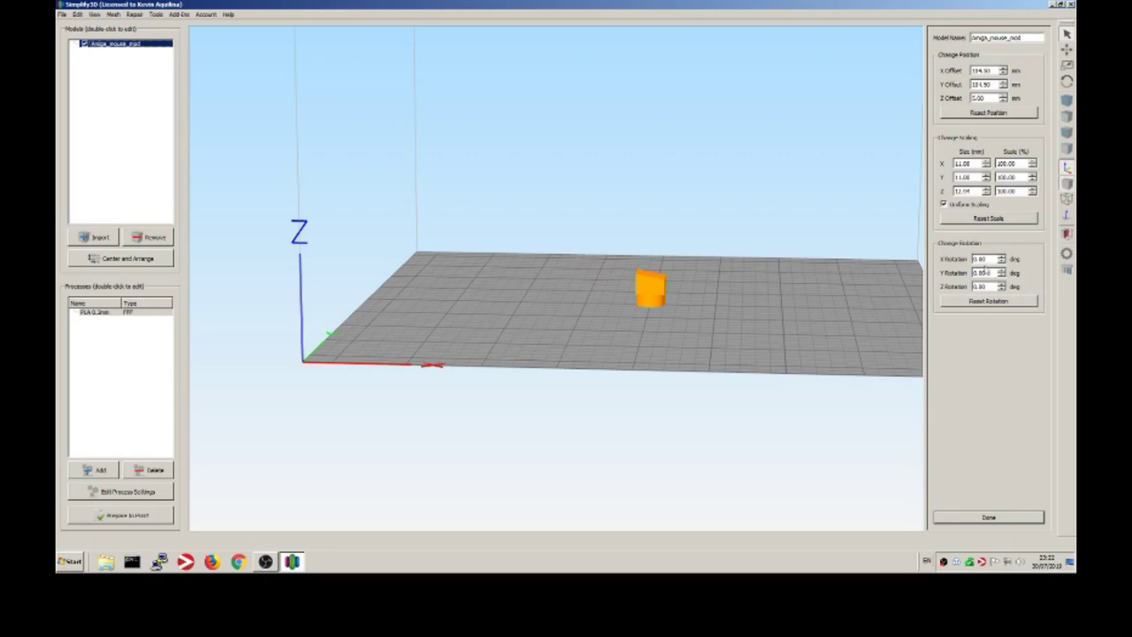
{"action": "double_click", "coordinate": [988, 273]}
{"action": "type", "text": "90"}
{"action": "key", "text": "Return"}
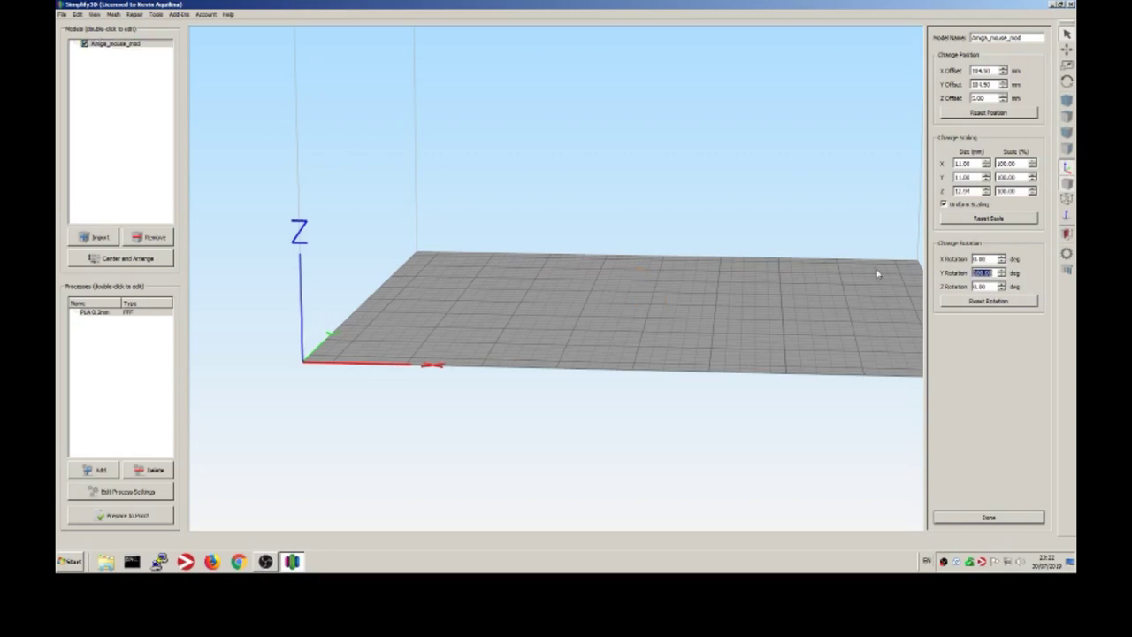
- Raise the flipped model to a Z offset of 13 mm so its lowest edge rests on the build plate
{"action": "left_click_drag", "start_coordinate": [696, 308], "coordinate": [672, 262]}
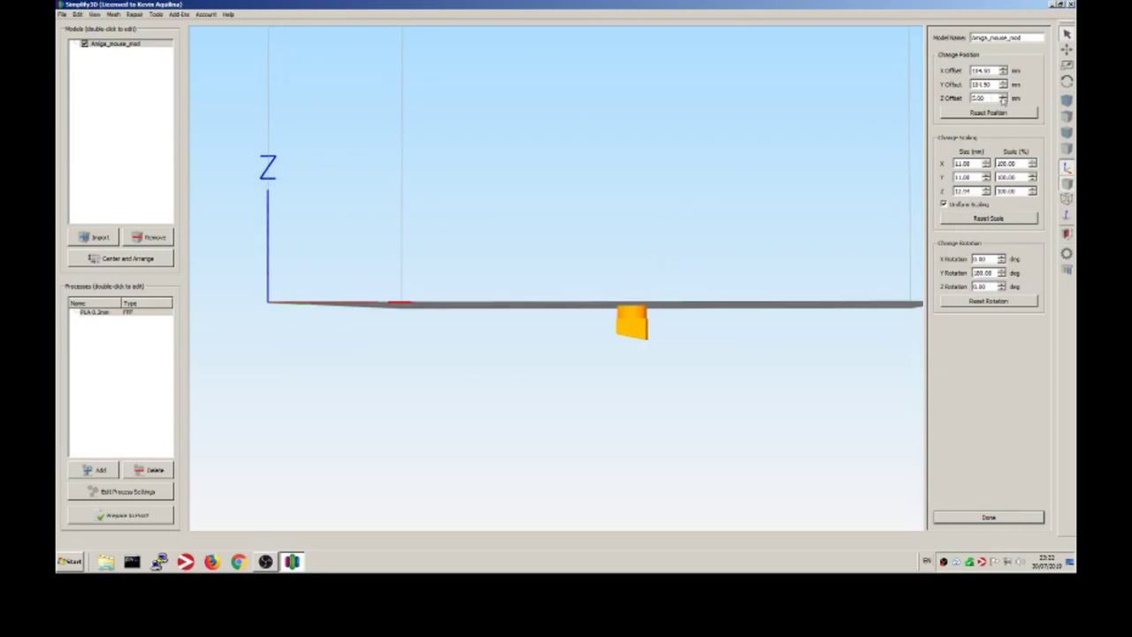
{"action": "left_click", "coordinate": [1003, 95]}
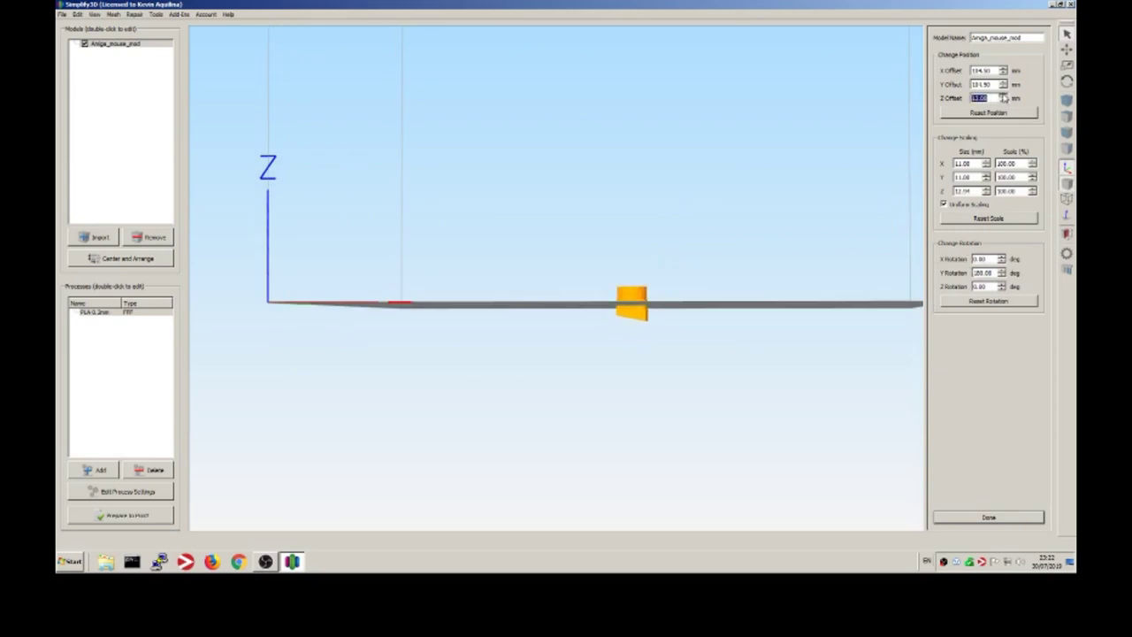
{"action": "scroll", "coordinate": [893, 110], "scroll_direction": "up", "scroll_amount": 5}
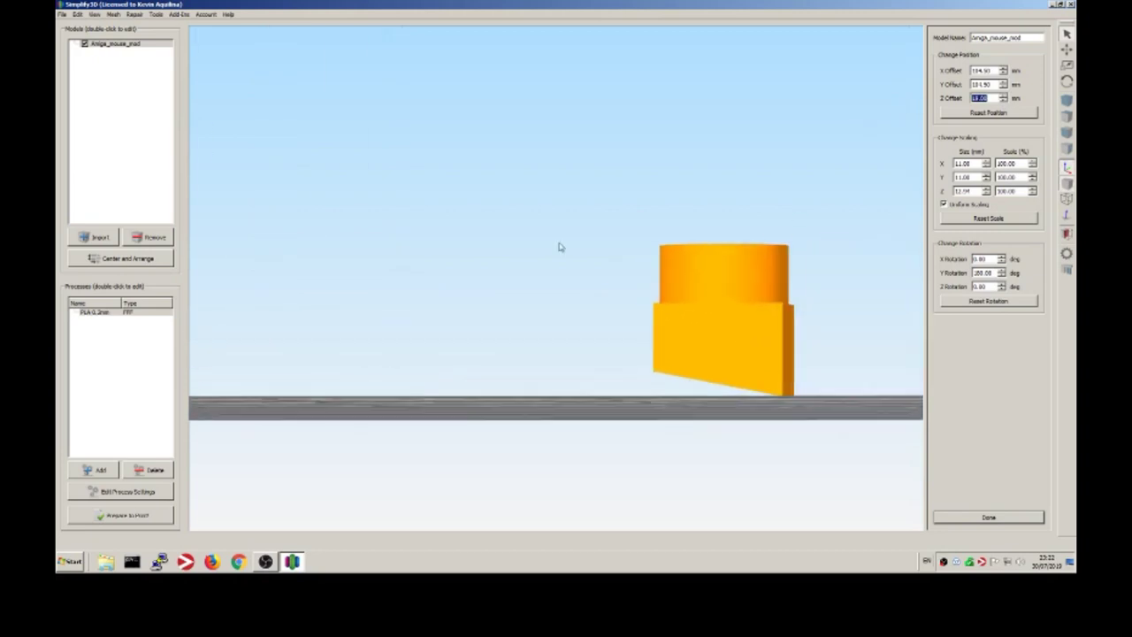
{"action": "left_click_drag", "start_coordinate": [508, 248], "coordinate": [432, 241]}
{"action": "key", "text": "ctrl+2"}
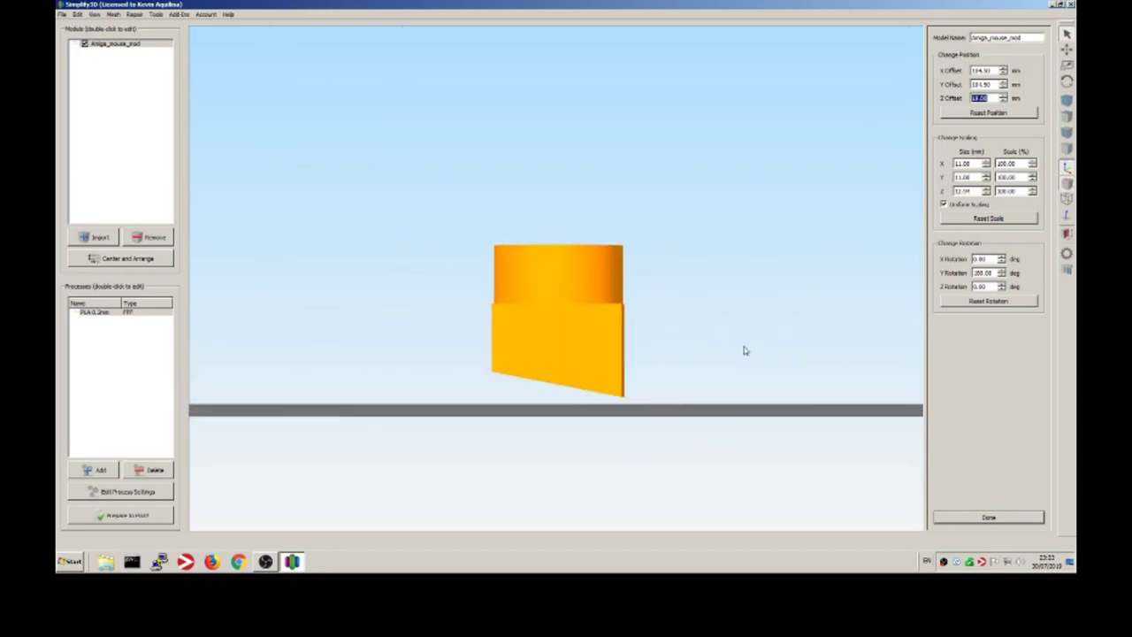
{"action": "left_click", "coordinate": [1004, 102]}
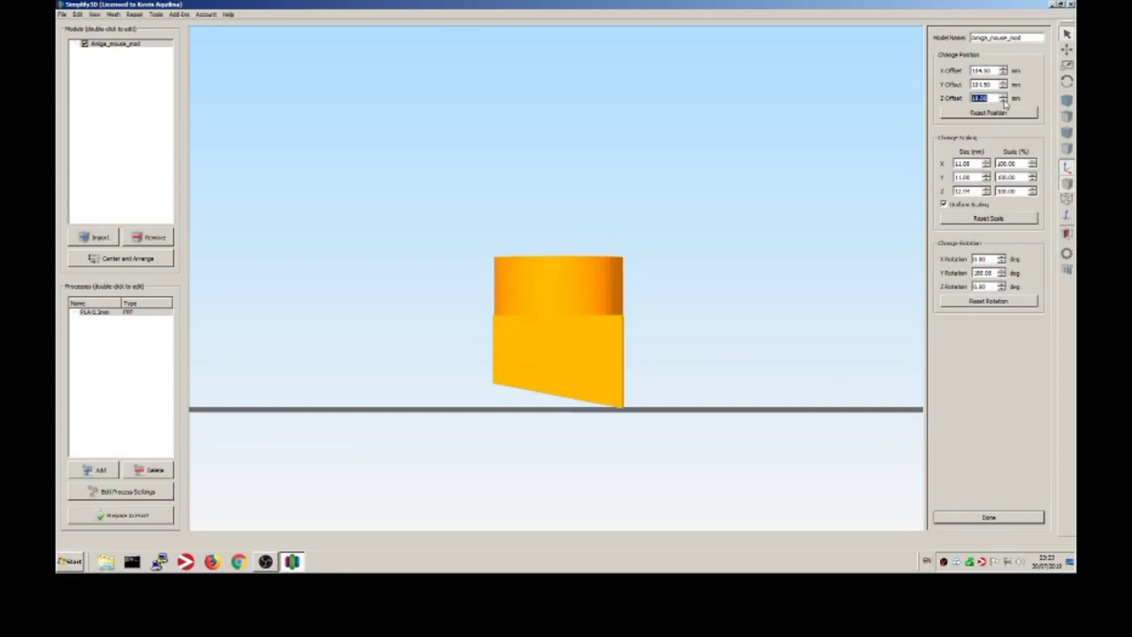
{"action": "left_click_drag", "start_coordinate": [883, 179], "coordinate": [884, 166]}
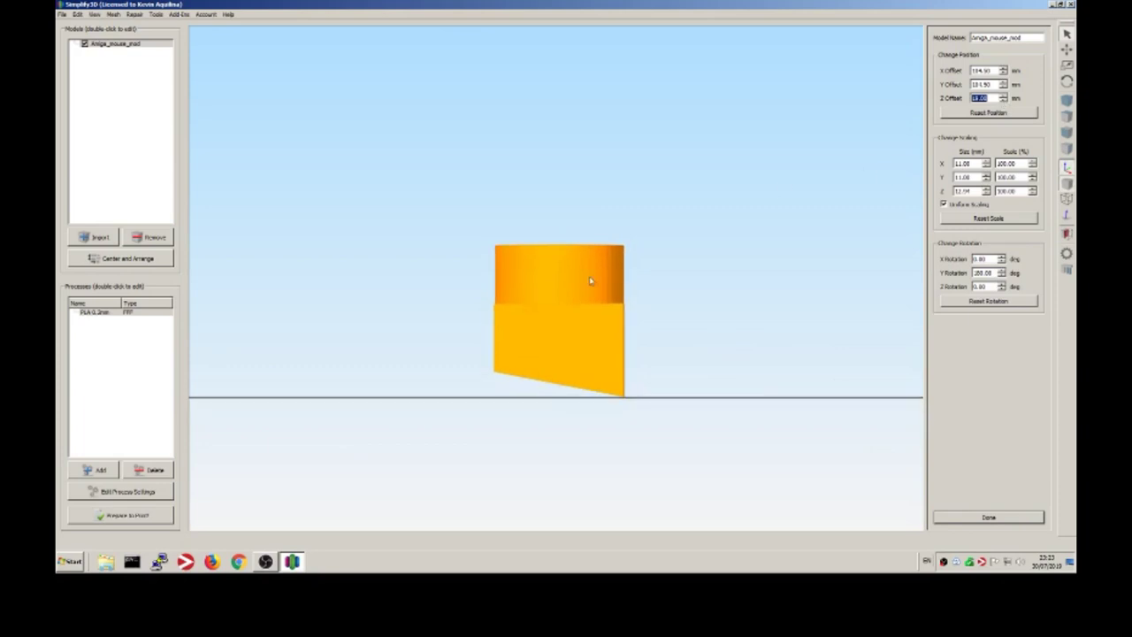
- Enable a raft in the PLA 0.2mm process settings and increase the number of raft top layers
{"action": "left_click", "coordinate": [140, 492]}
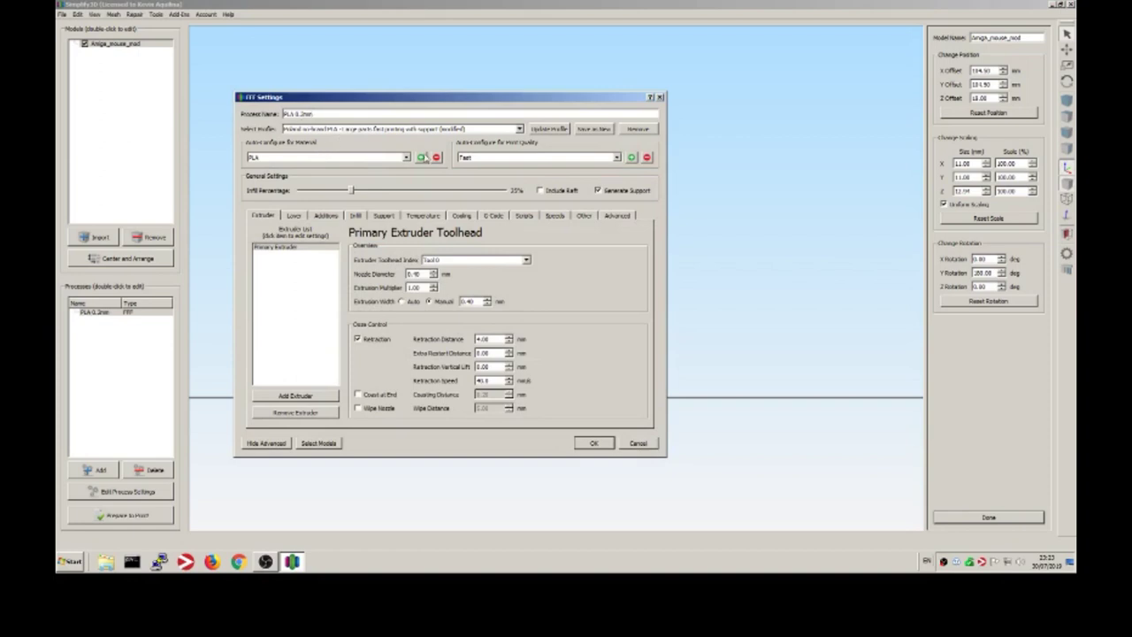
{"action": "left_click", "coordinate": [295, 216]}
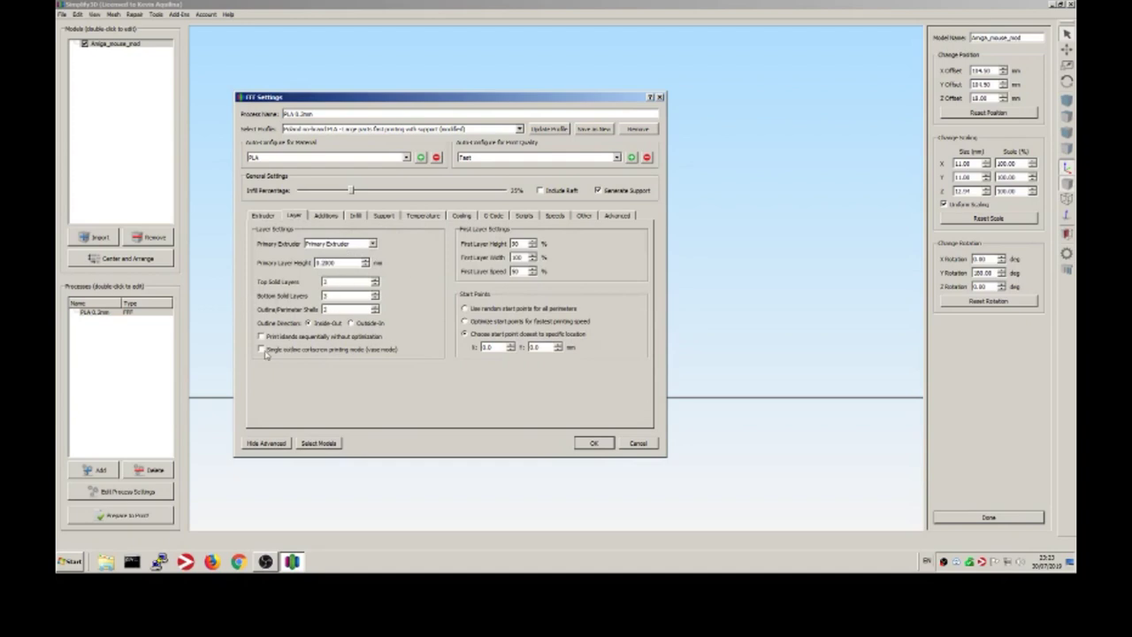
{"action": "left_click", "coordinate": [327, 216]}
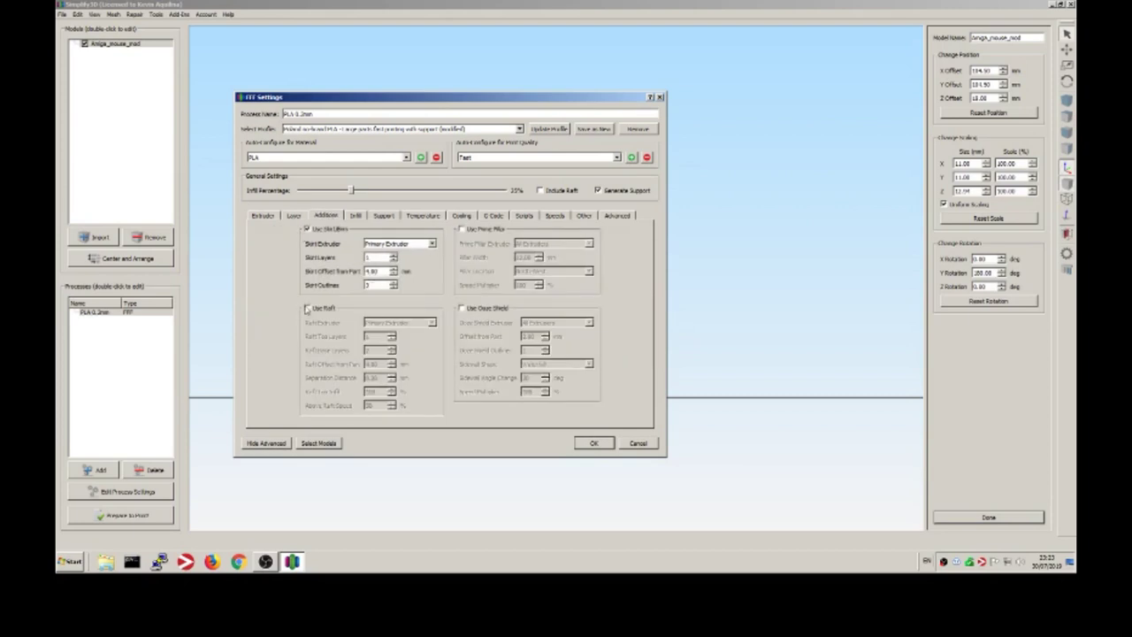
{"action": "left_click", "coordinate": [307, 308]}
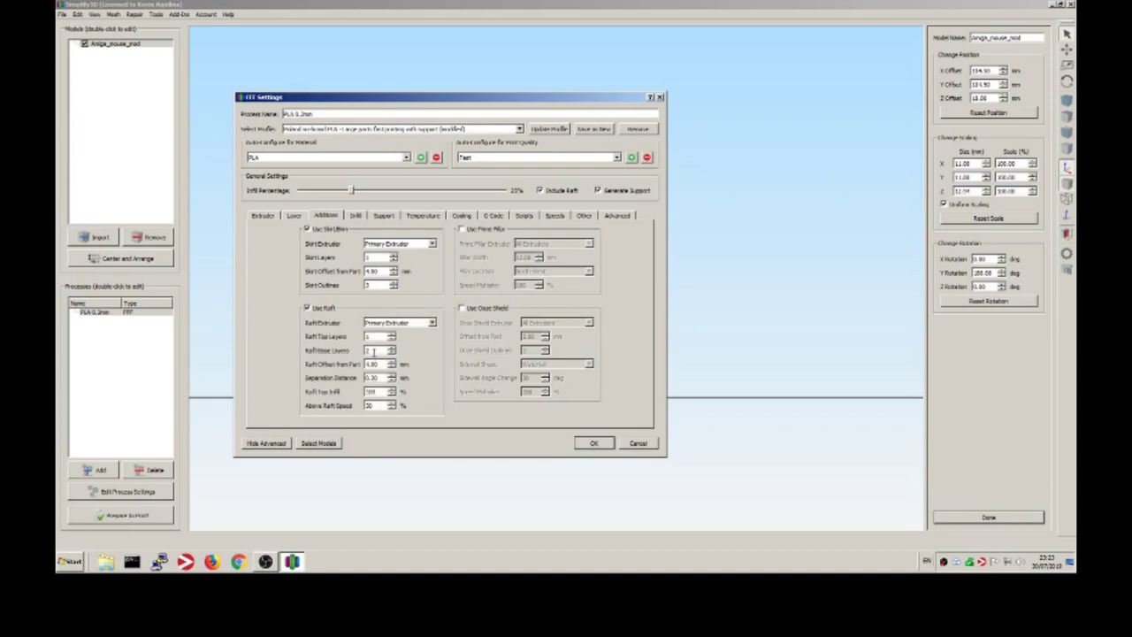
{"action": "left_click", "coordinate": [391, 334]}
- Set the infill percentage to 10% and open the support settings
{"action": "left_click", "coordinate": [356, 216]}
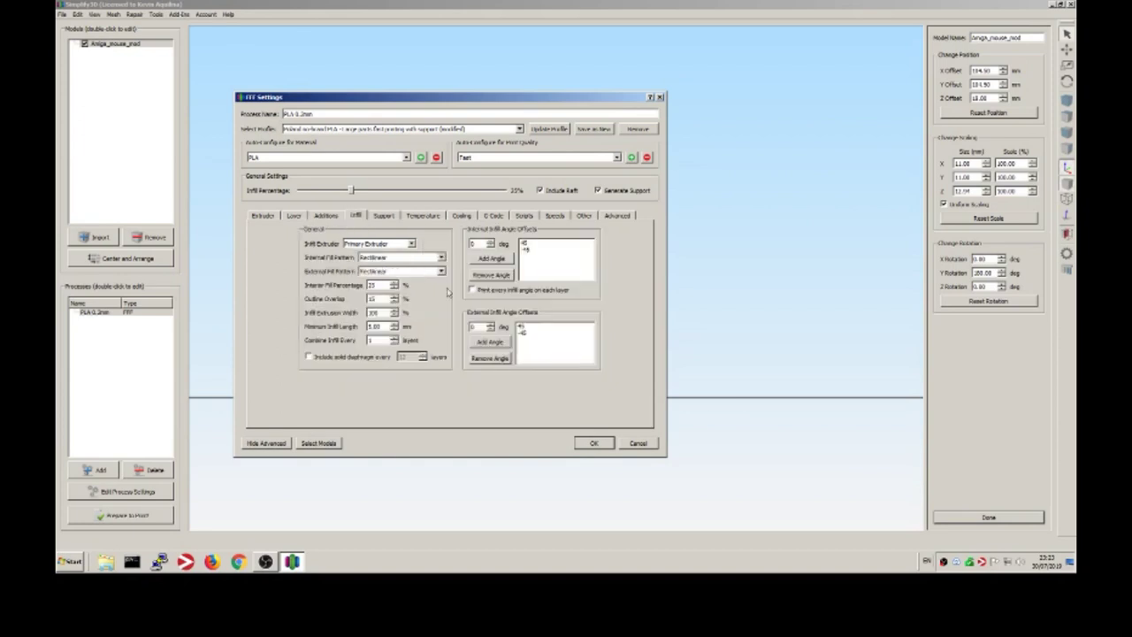
{"action": "left_click_drag", "start_coordinate": [352, 194], "coordinate": [322, 194]}
{"action": "left_click", "coordinate": [383, 216]}
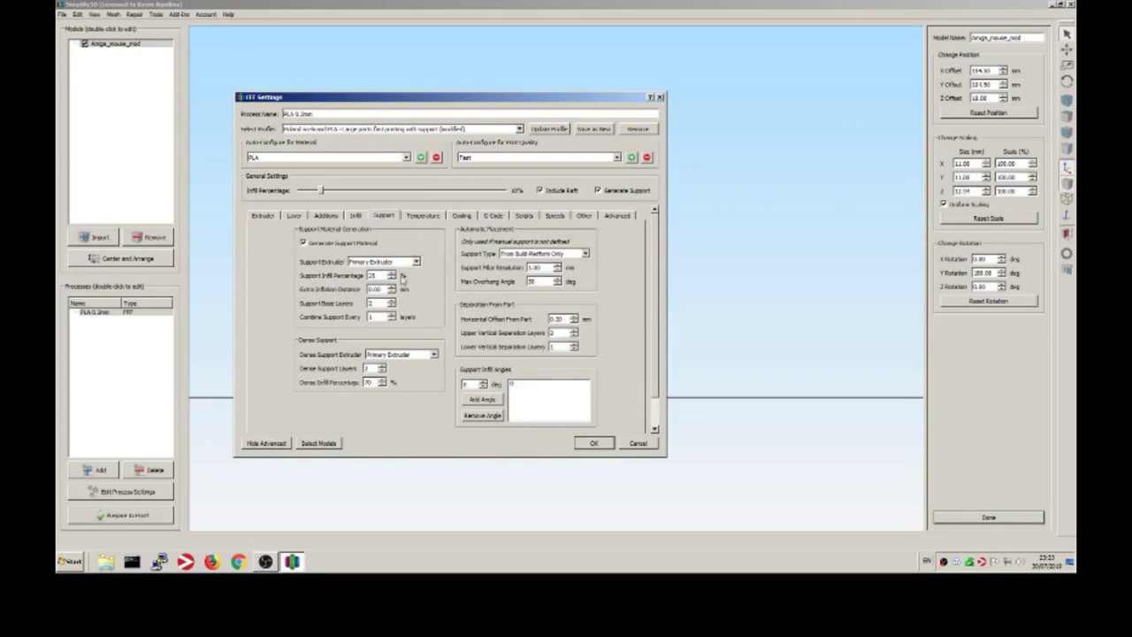
- Review the process's temperature, cooling, G-code, scripts, speed and other settings
{"action": "left_click", "coordinate": [425, 216]}
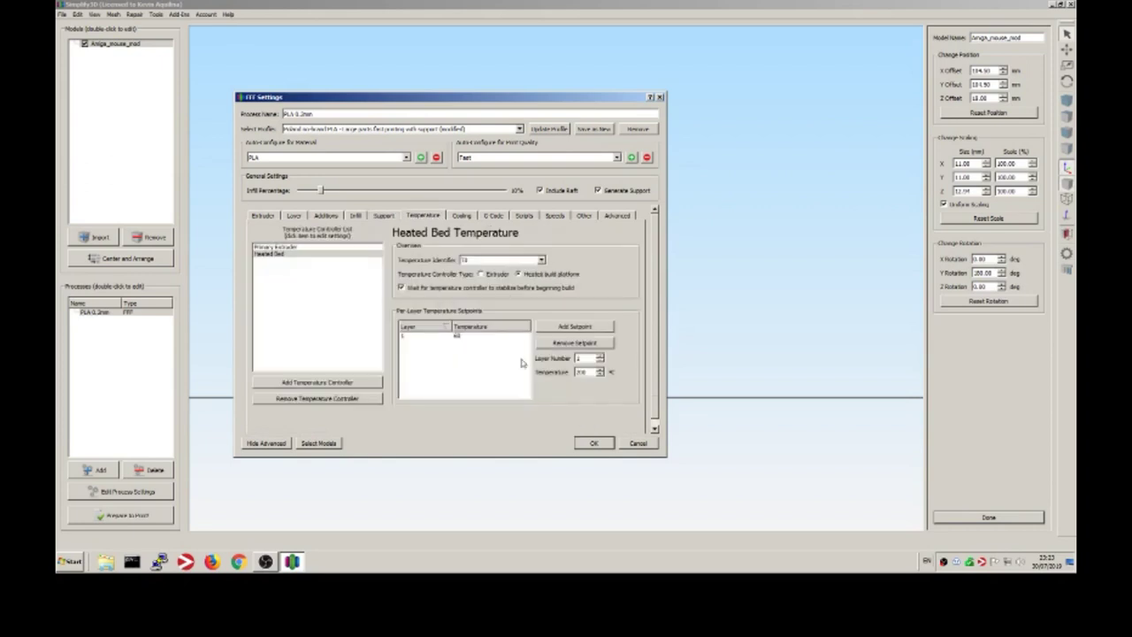
{"action": "left_click", "coordinate": [282, 248]}
{"action": "left_click", "coordinate": [461, 216]}
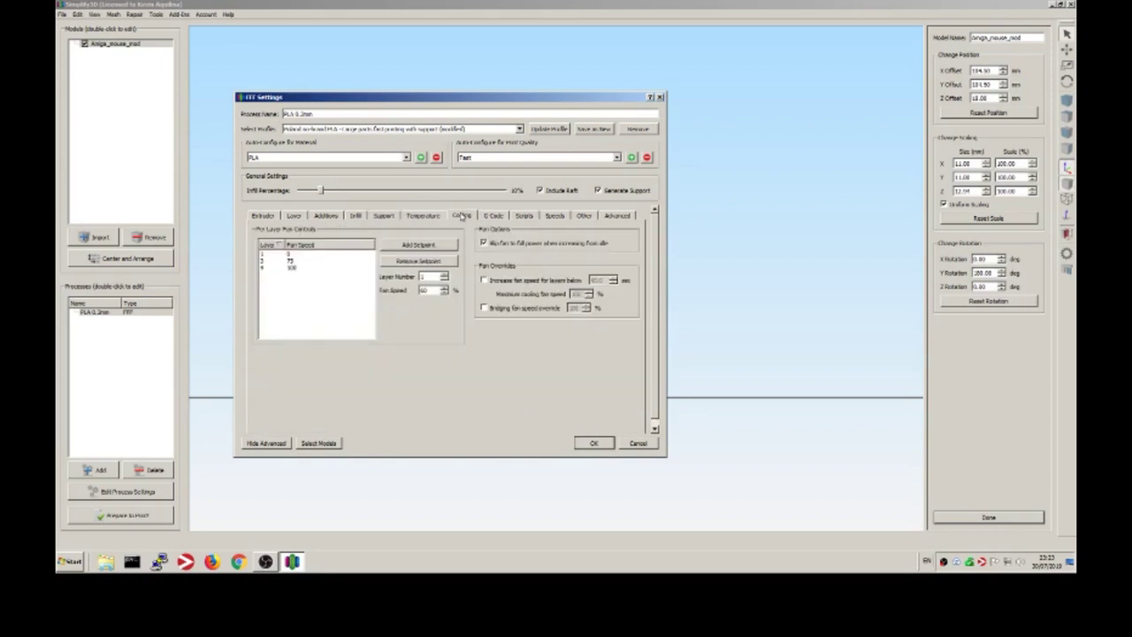
{"action": "left_click", "coordinate": [494, 216]}
{"action": "left_click", "coordinate": [524, 216]}
{"action": "left_click", "coordinate": [554, 216]}
{"action": "left_click", "coordinate": [584, 216]}
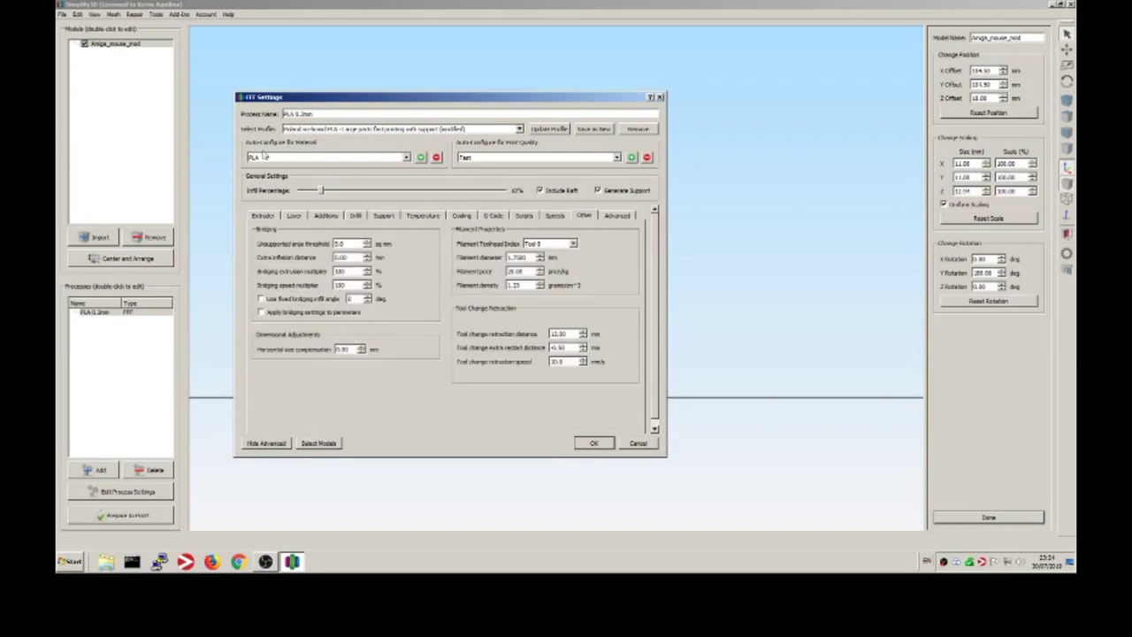
- Accept the process settings, then slice the model and play the layer-by-layer print preview
{"action": "left_click", "coordinate": [591, 444]}
{"action": "left_click", "coordinate": [151, 516]}
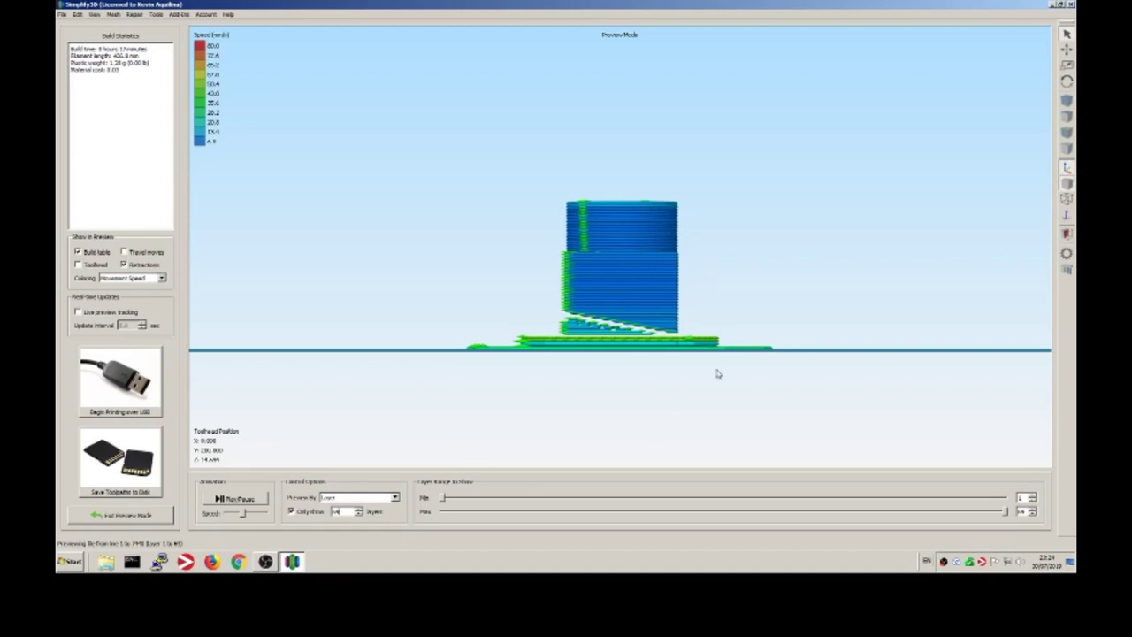
{"action": "left_click_drag", "start_coordinate": [667, 380], "coordinate": [629, 361]}
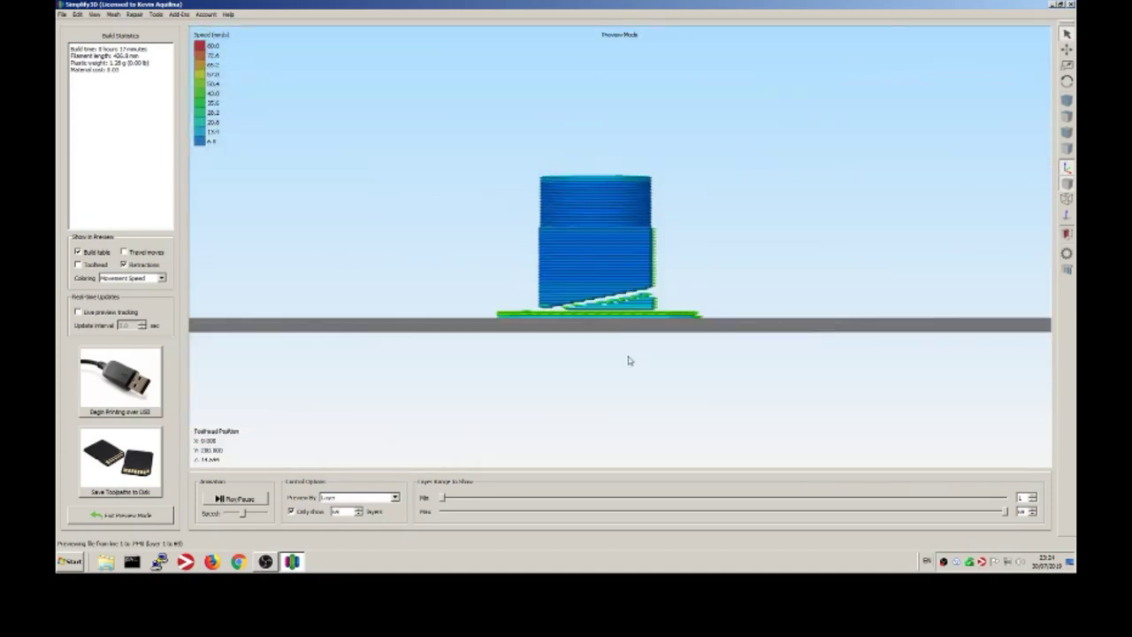
{"action": "left_click", "coordinate": [217, 501]}
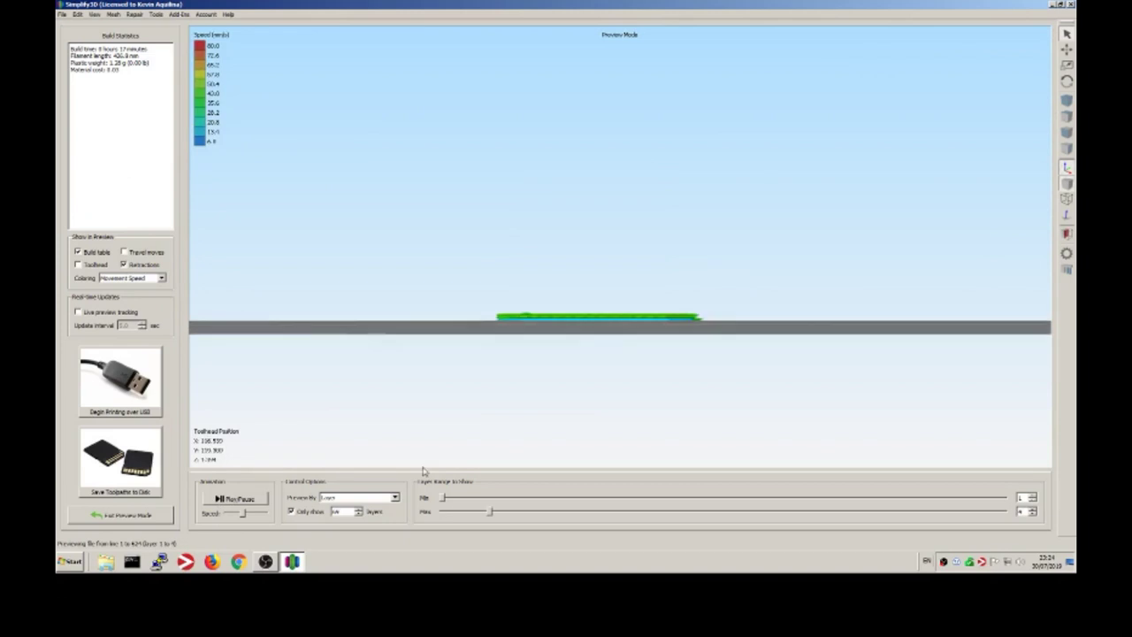
{"action": "left_click_drag", "start_coordinate": [422, 278], "coordinate": [422, 313]}
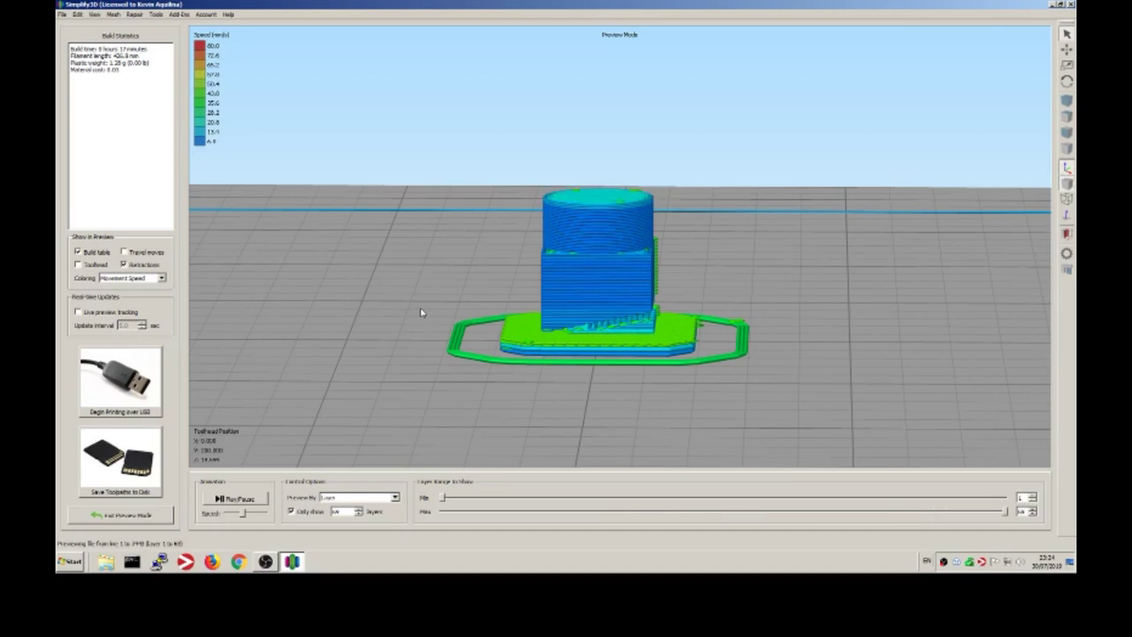
- Save the toolpaths to disk as Amiga_mouse_mod.gcode in the temp folder on drive D
{"action": "left_click", "coordinate": [115, 462]}
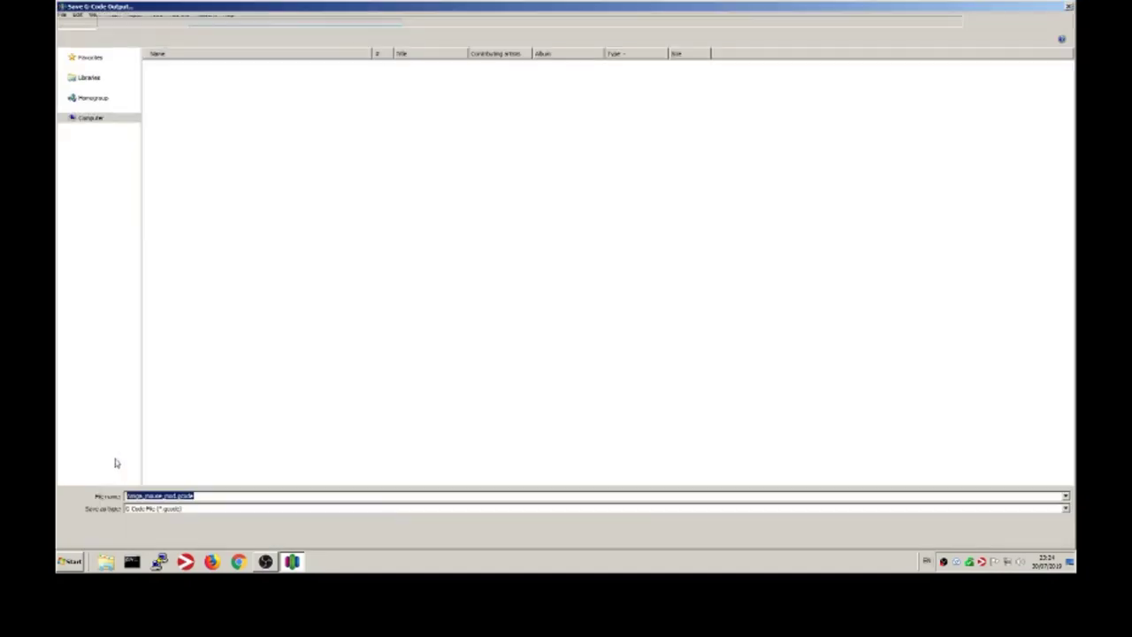
{"action": "left_click", "coordinate": [628, 295]}
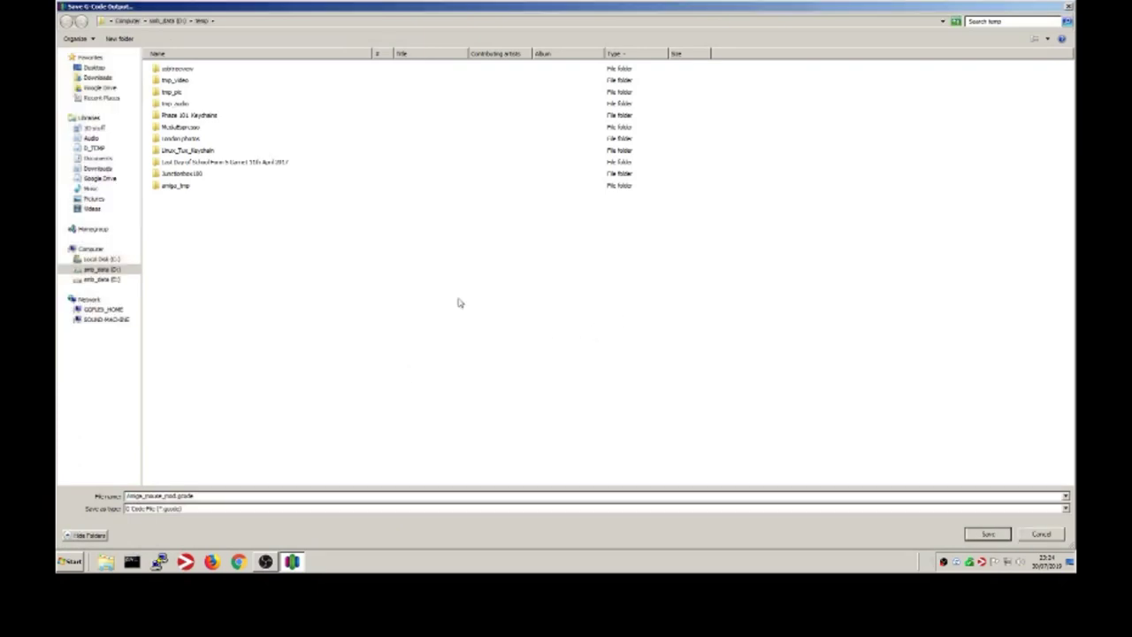
{"action": "left_click", "coordinate": [122, 269]}
{"action": "double_click", "coordinate": [172, 187]}
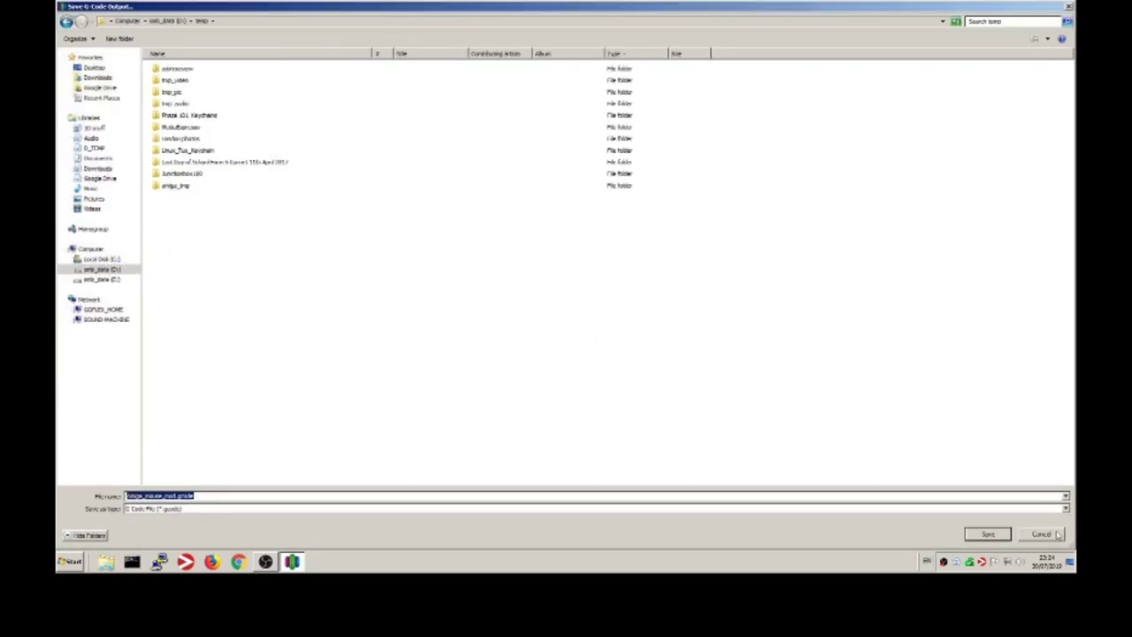
{"action": "left_click", "coordinate": [988, 534]}
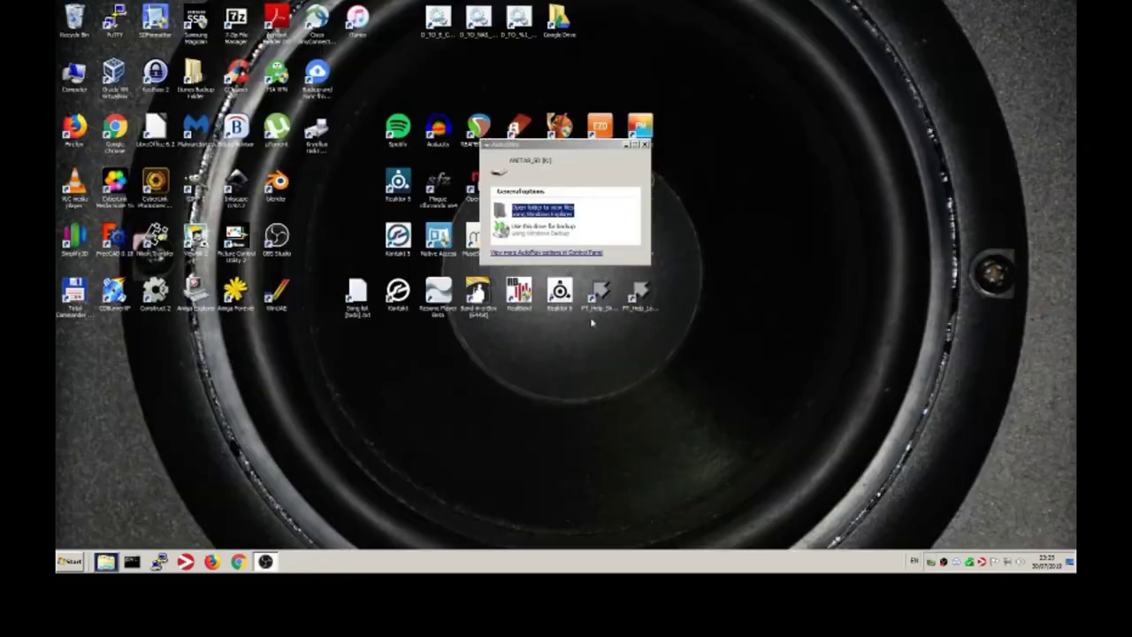
- Open the ANETA8_SD card in Windows Explorer and delete its existing contents
{"action": "left_click", "coordinate": [541, 210]}
{"action": "key", "text": "Delete"}
- Find Amiga_mouse_mod.gcode in the temp folder on drive D and copy it to the ANETA8_SD card
{"action": "left_click", "coordinate": [132, 277]}
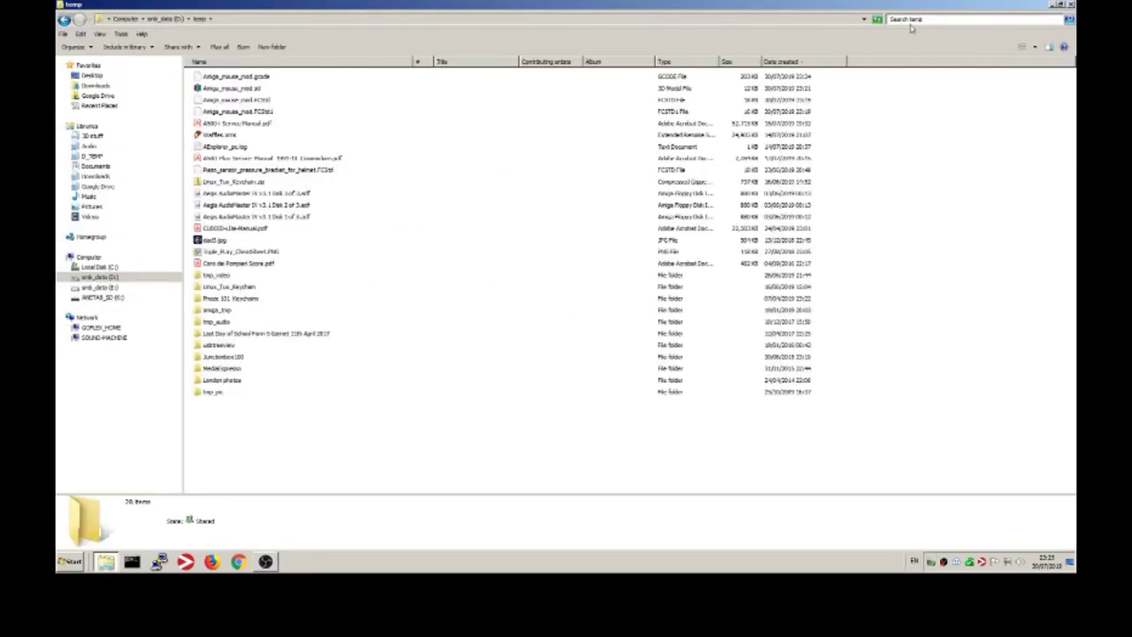
{"action": "left_click", "coordinate": [920, 20]}
{"action": "type", "text": "*.gcode"}
{"action": "left_click", "coordinate": [234, 64]}
{"action": "key", "text": "ctrl+c"}
{"action": "left_click", "coordinate": [102, 297]}
{"action": "key", "text": "ctrl+v"}
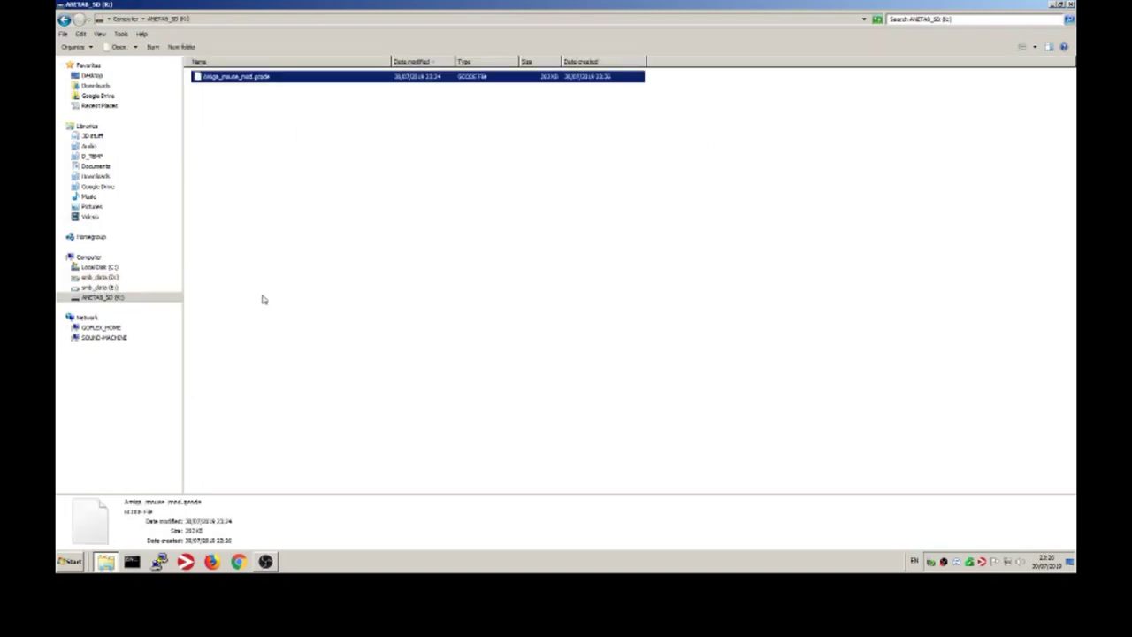